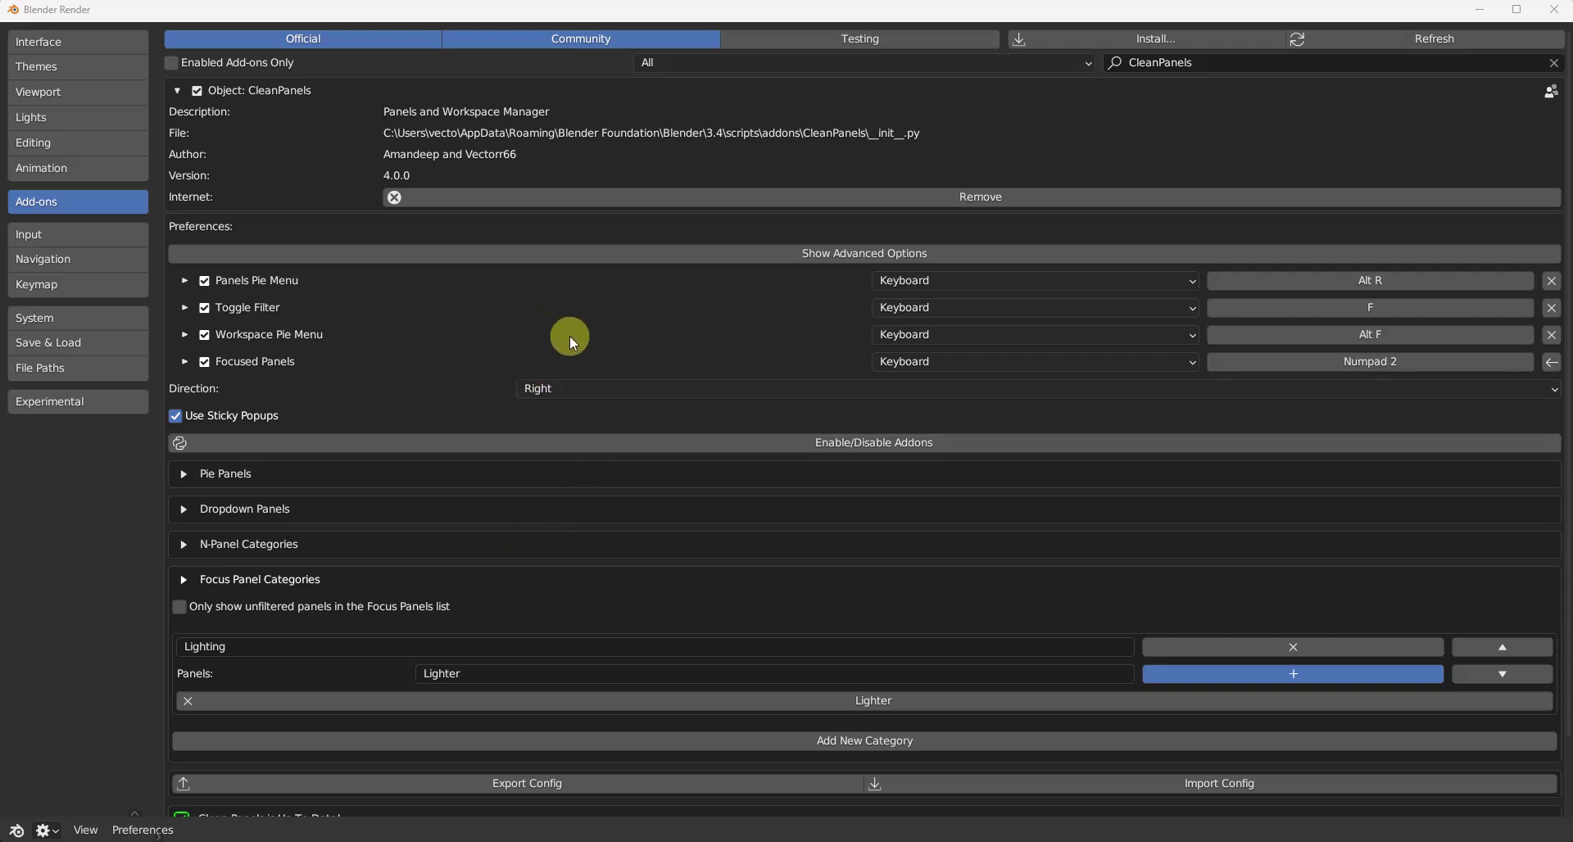
Show the CleanPanels advanced options and tick Experimental Features, which also enables Remove Holder Tab.
left_click(571, 338)
left_click(852, 254)
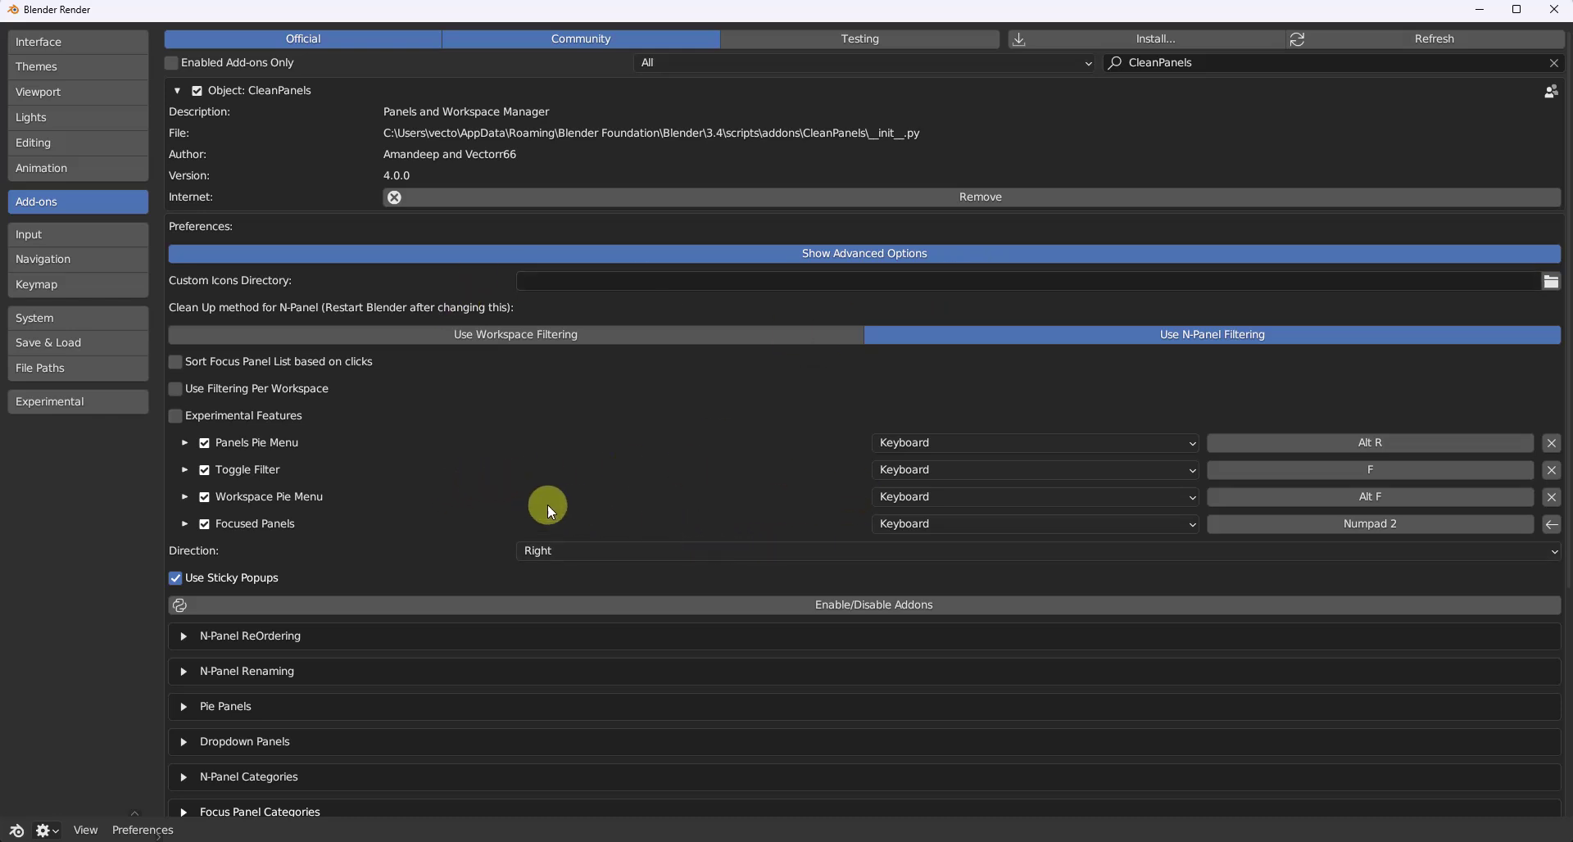
scroll(547, 509, "down", 1)
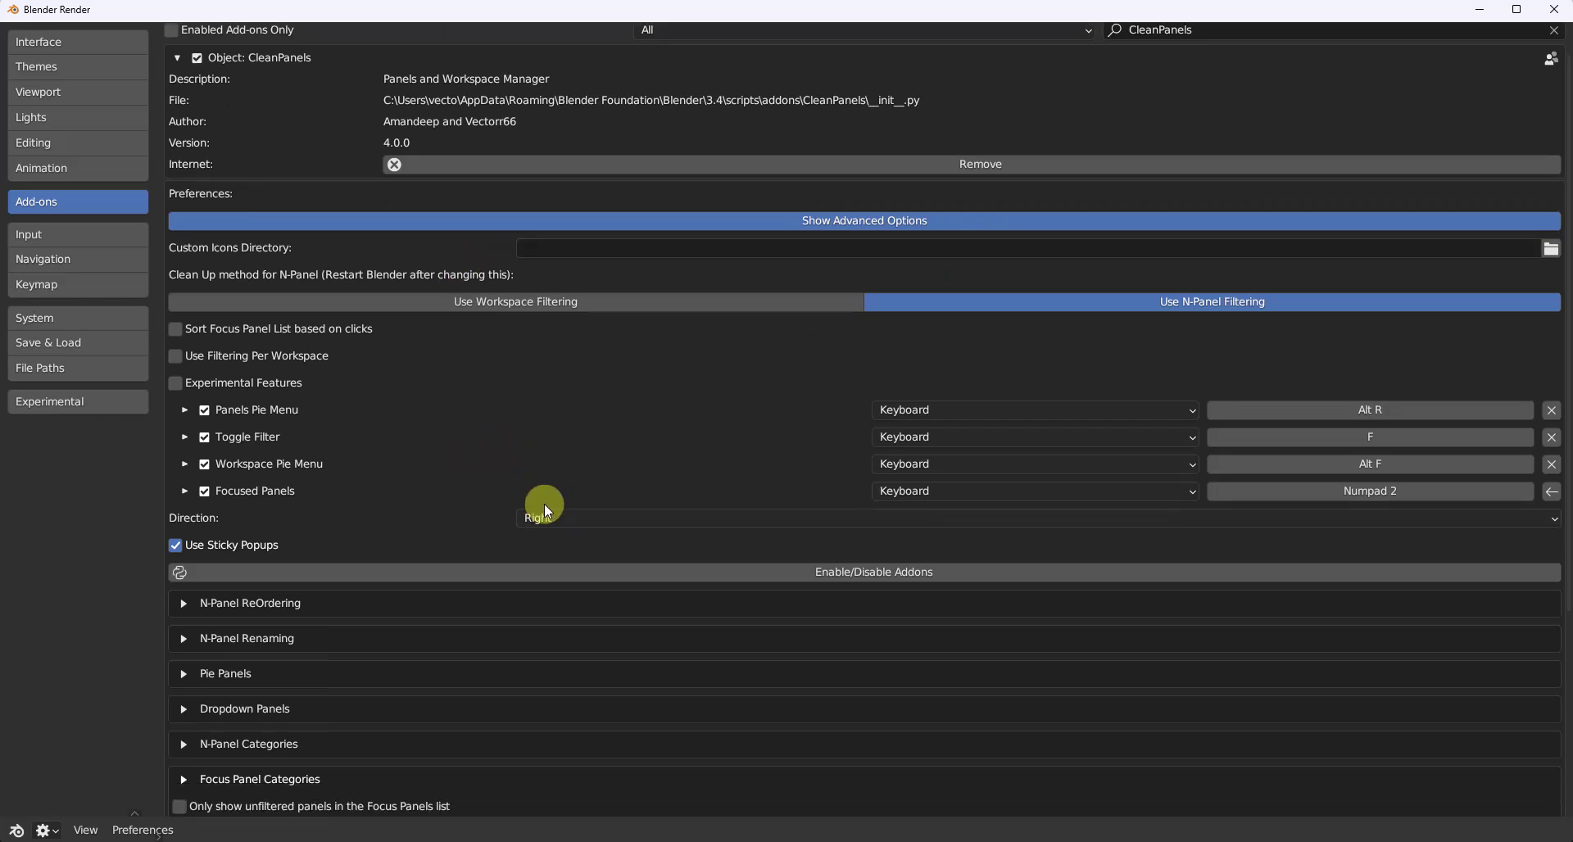
left_click(175, 382)
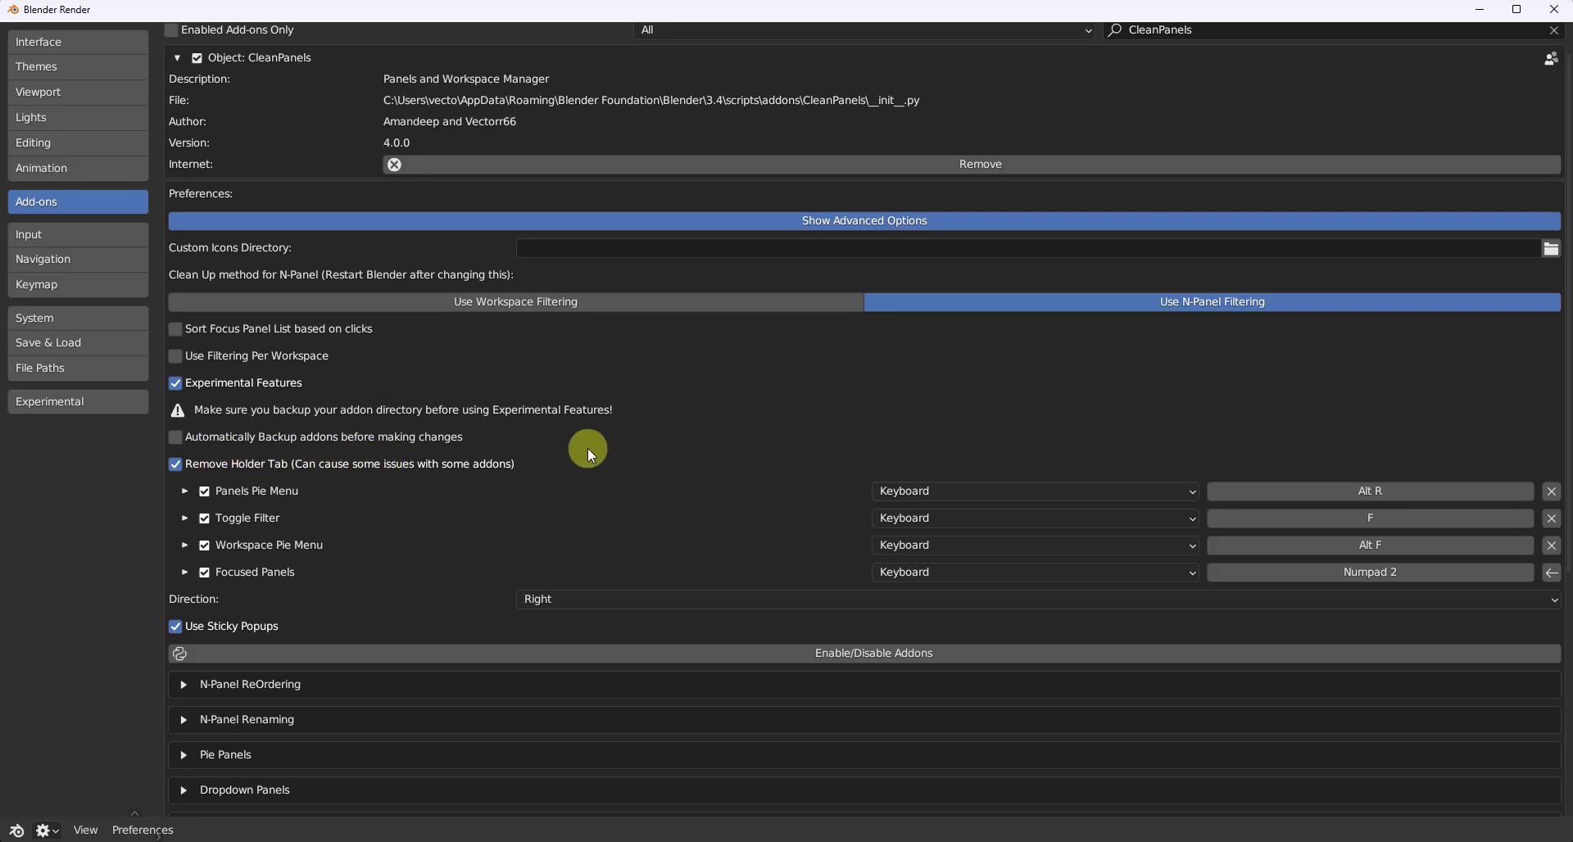
scroll(600, 454, "down", 2)
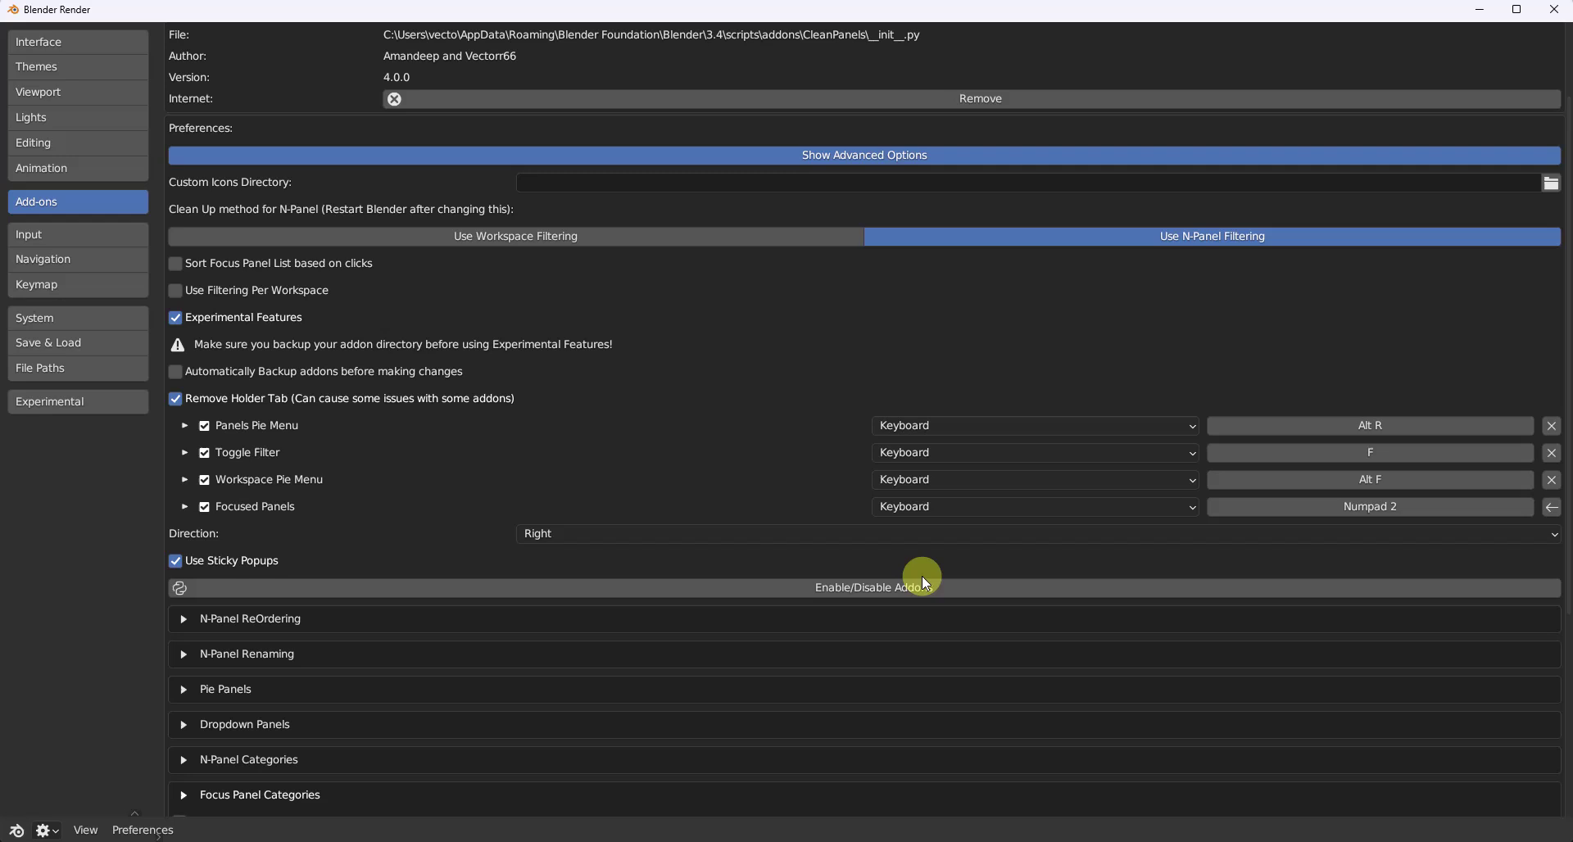
Open the Enable/Disable Addons list and view the Edit Linked Library description editor.
left_click(872, 584)
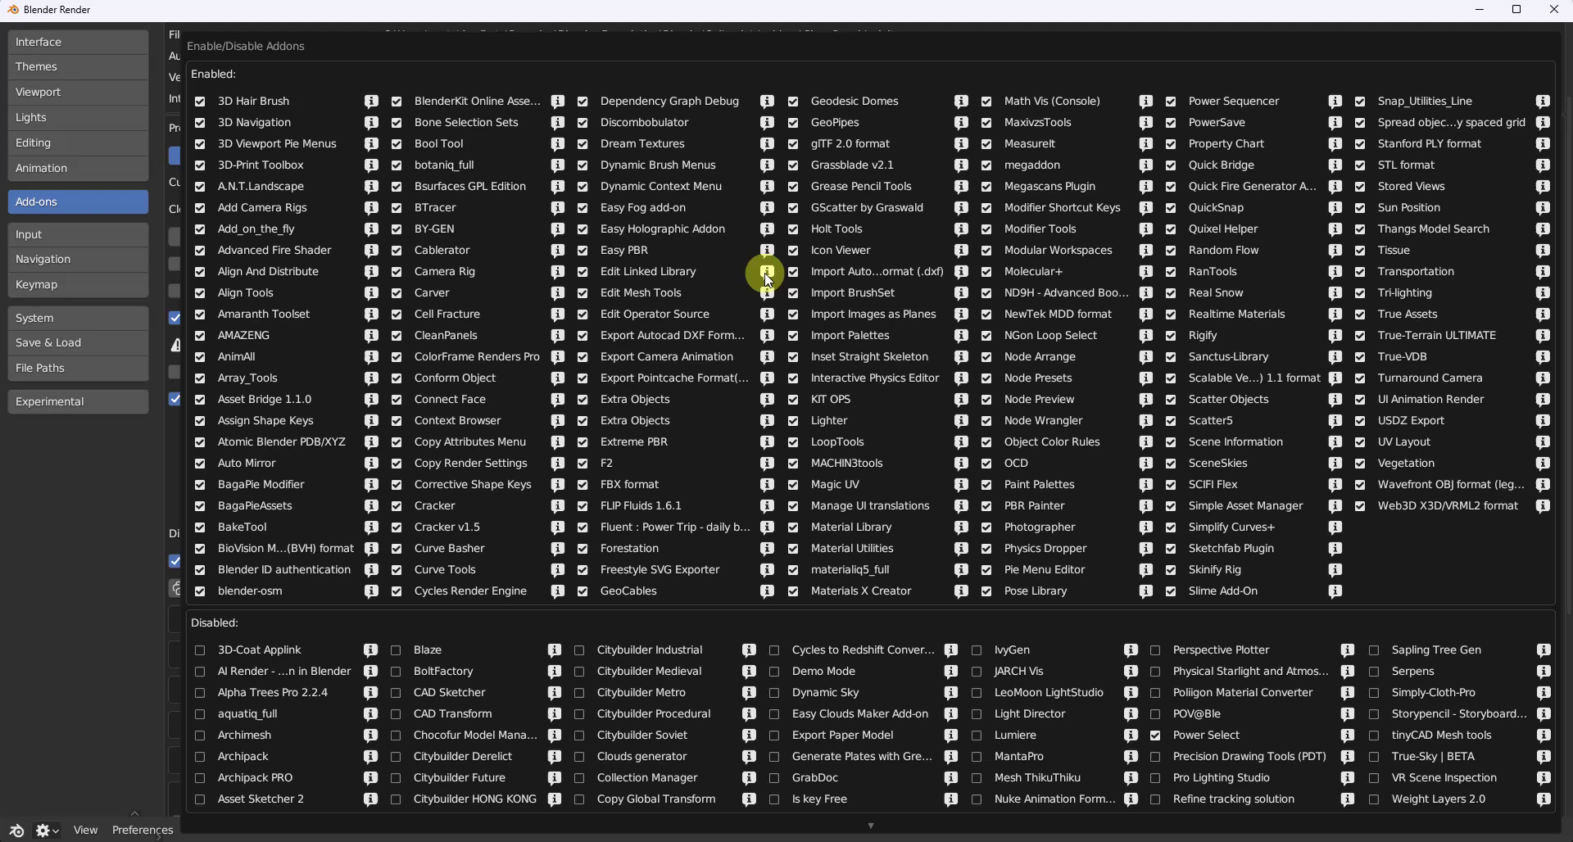
mouse_move(765, 272)
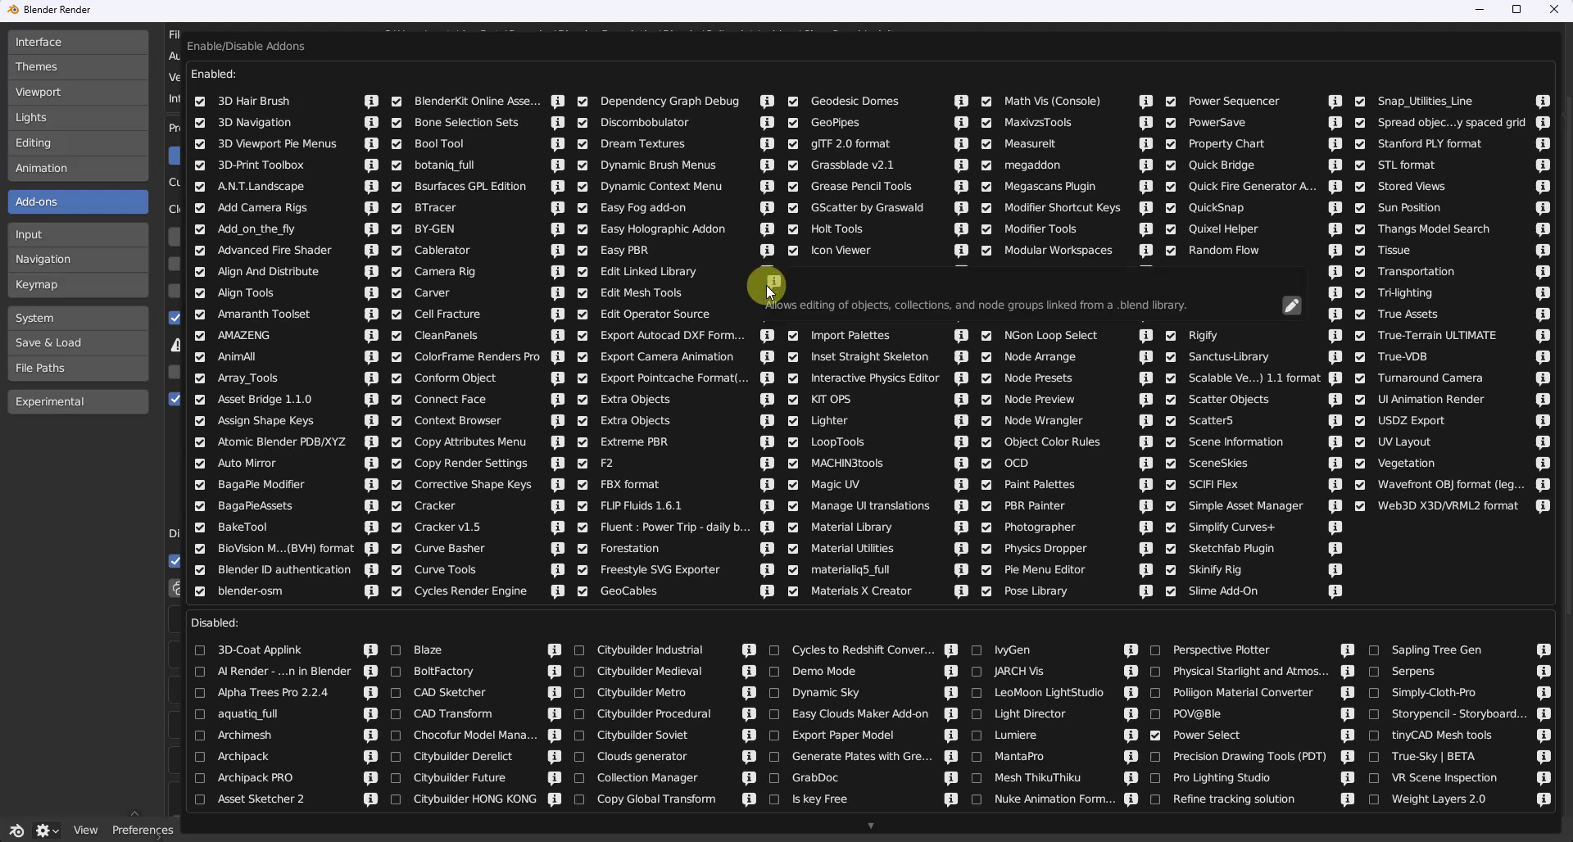
left_click(1295, 305)
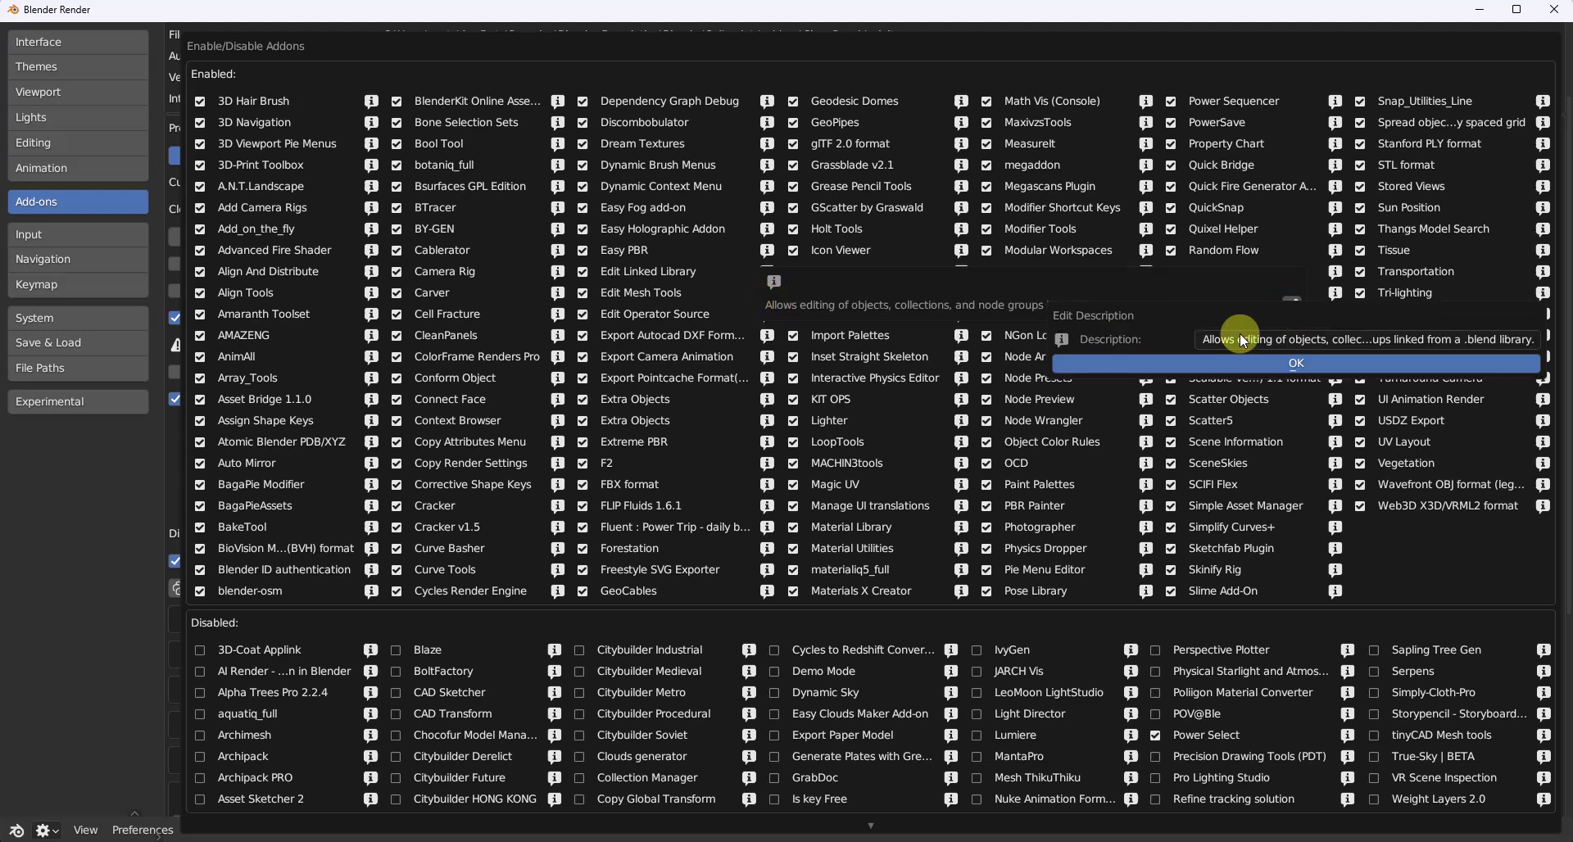
left_click(1266, 340)
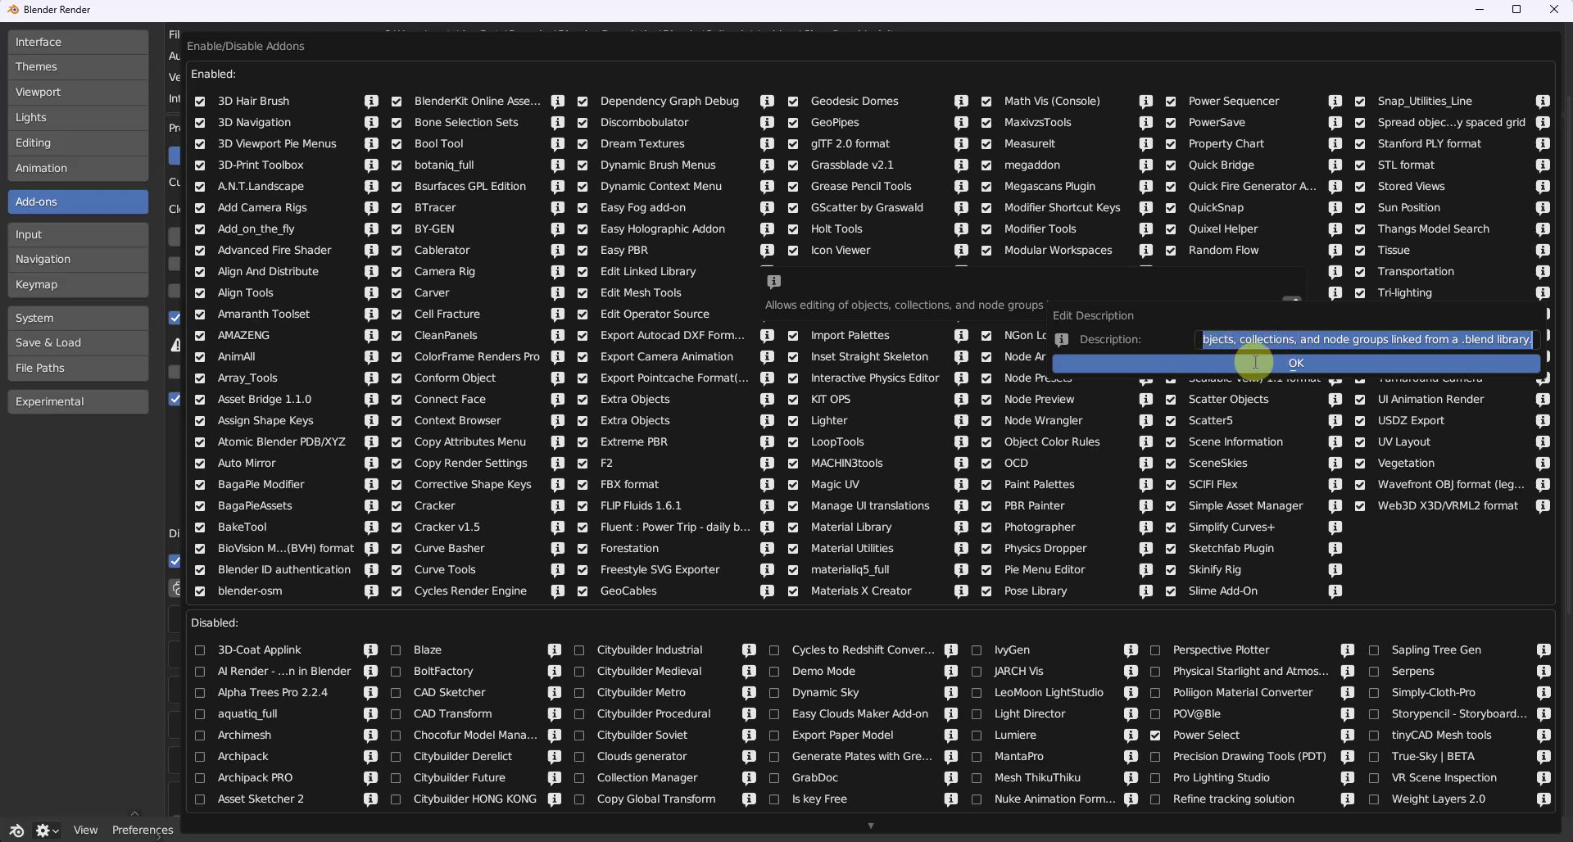
left_click(1253, 363)
left_click(1253, 363)
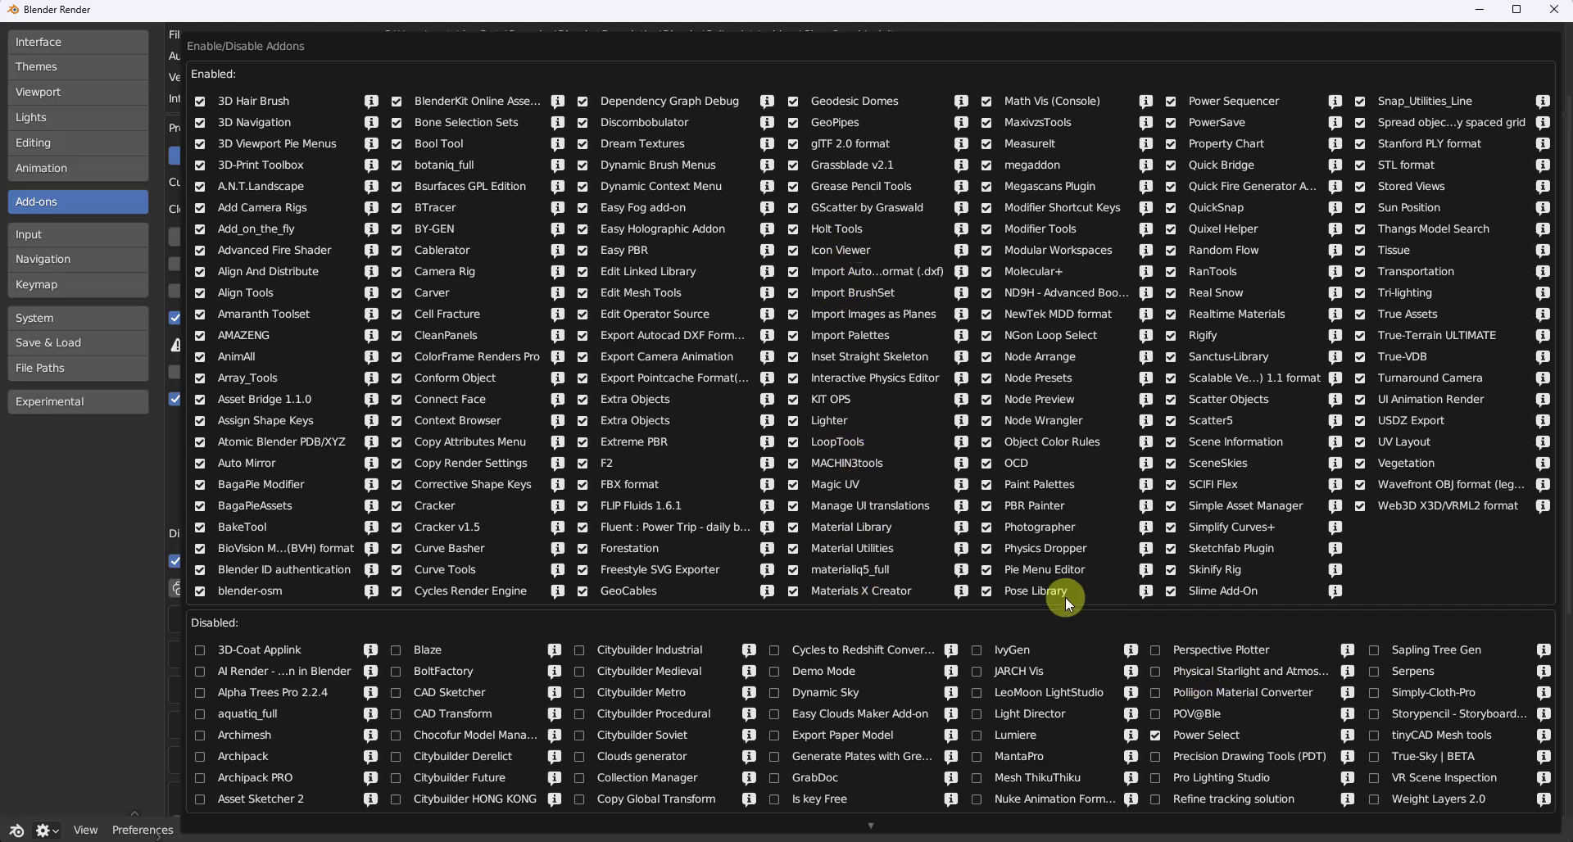
Close the add-ons list and show Focus Panel Categories with the Lighting category holding Lighter.
scroll(1066, 596, "down", 1)
left_click(867, 830)
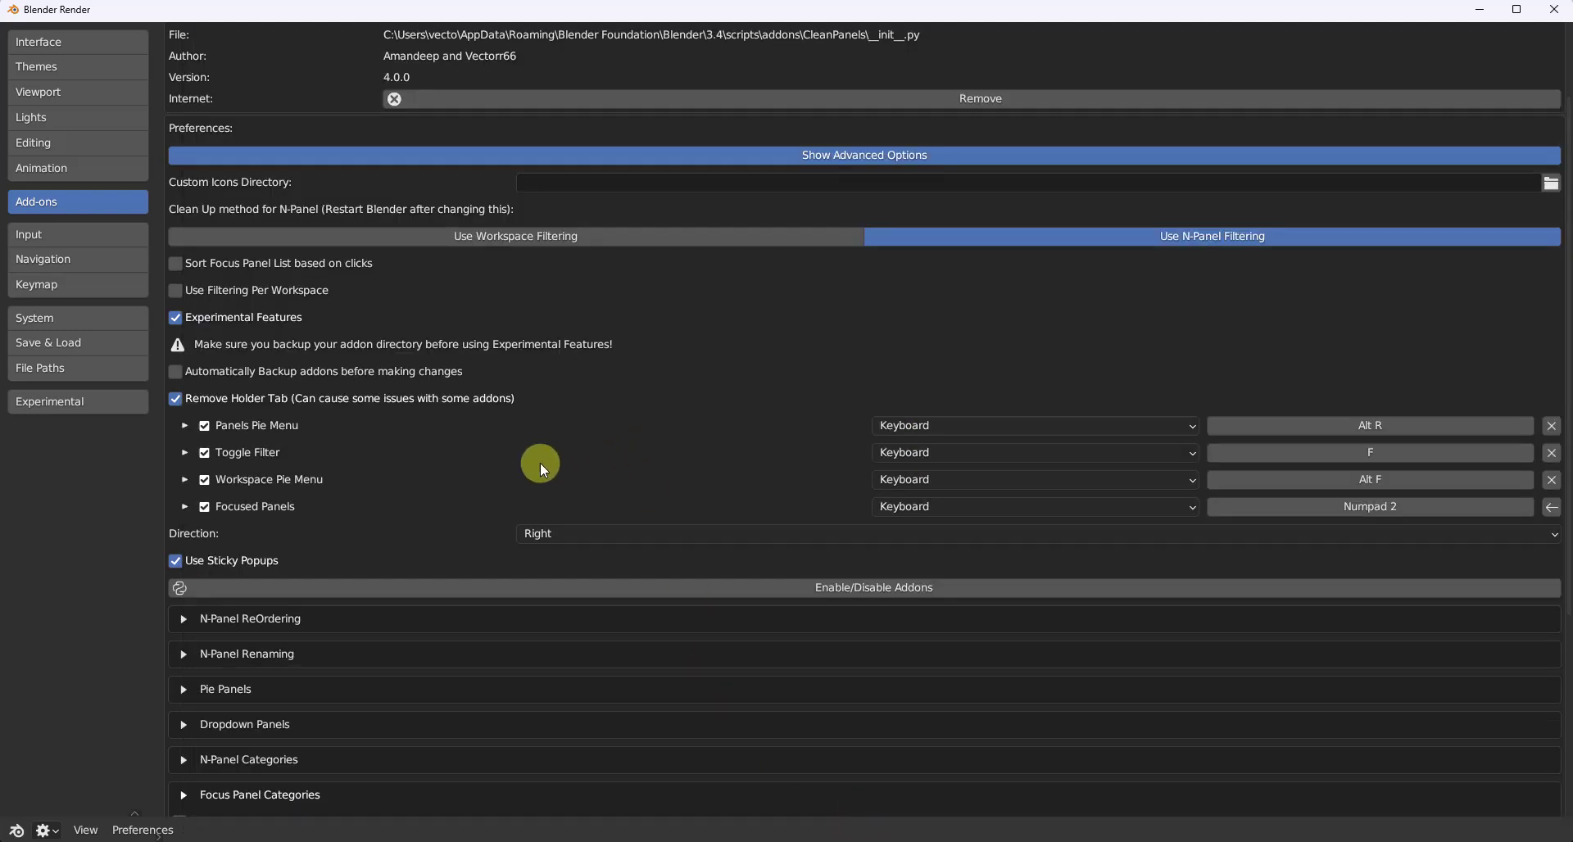
scroll(366, 444, "down", 6)
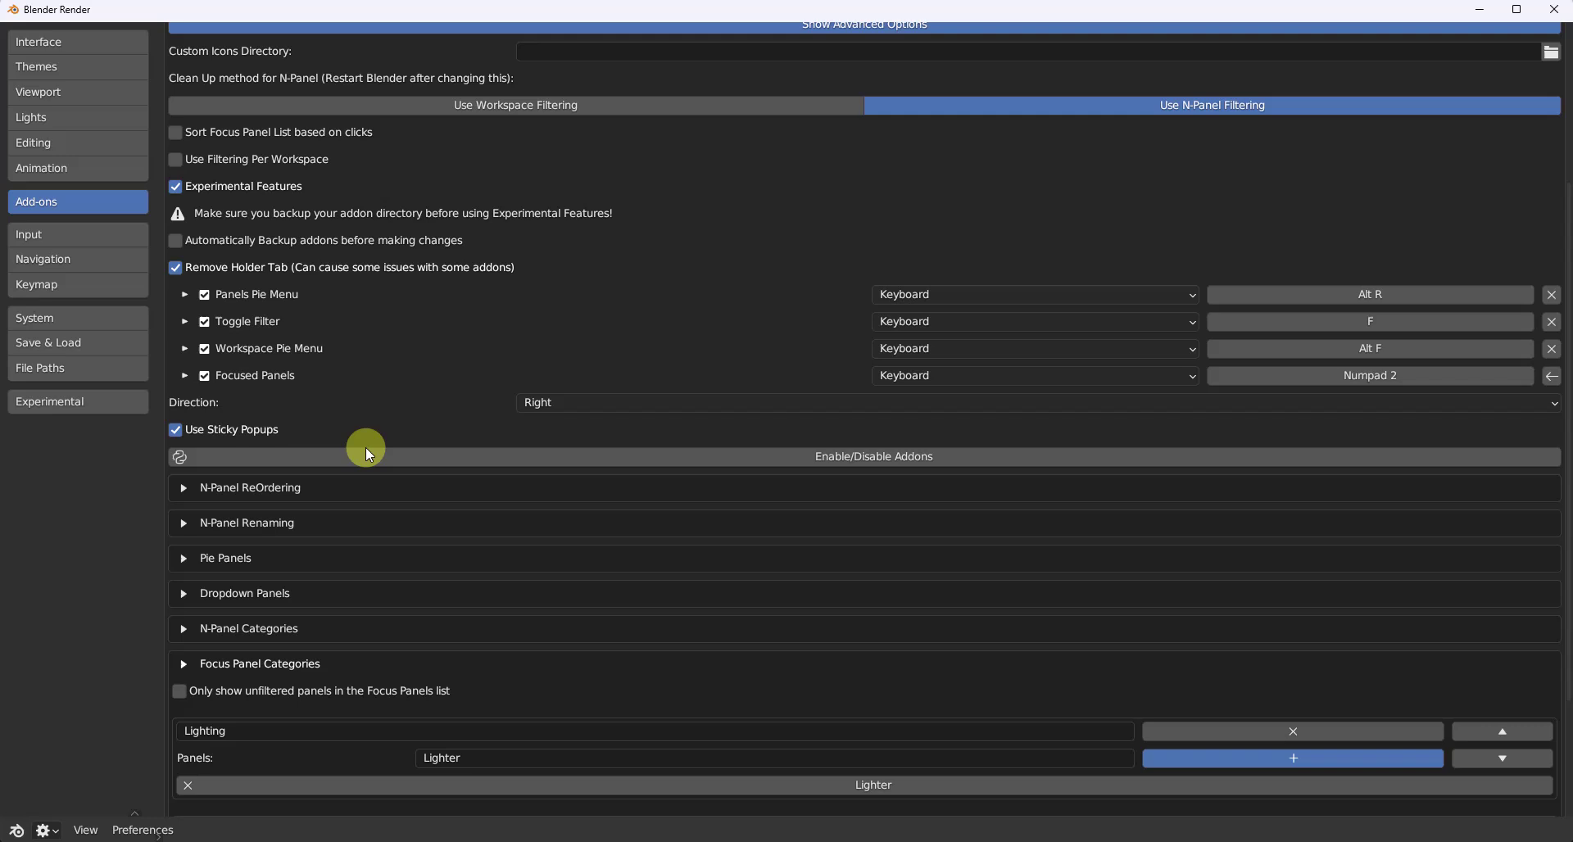
scroll(345, 516, "down", 1)
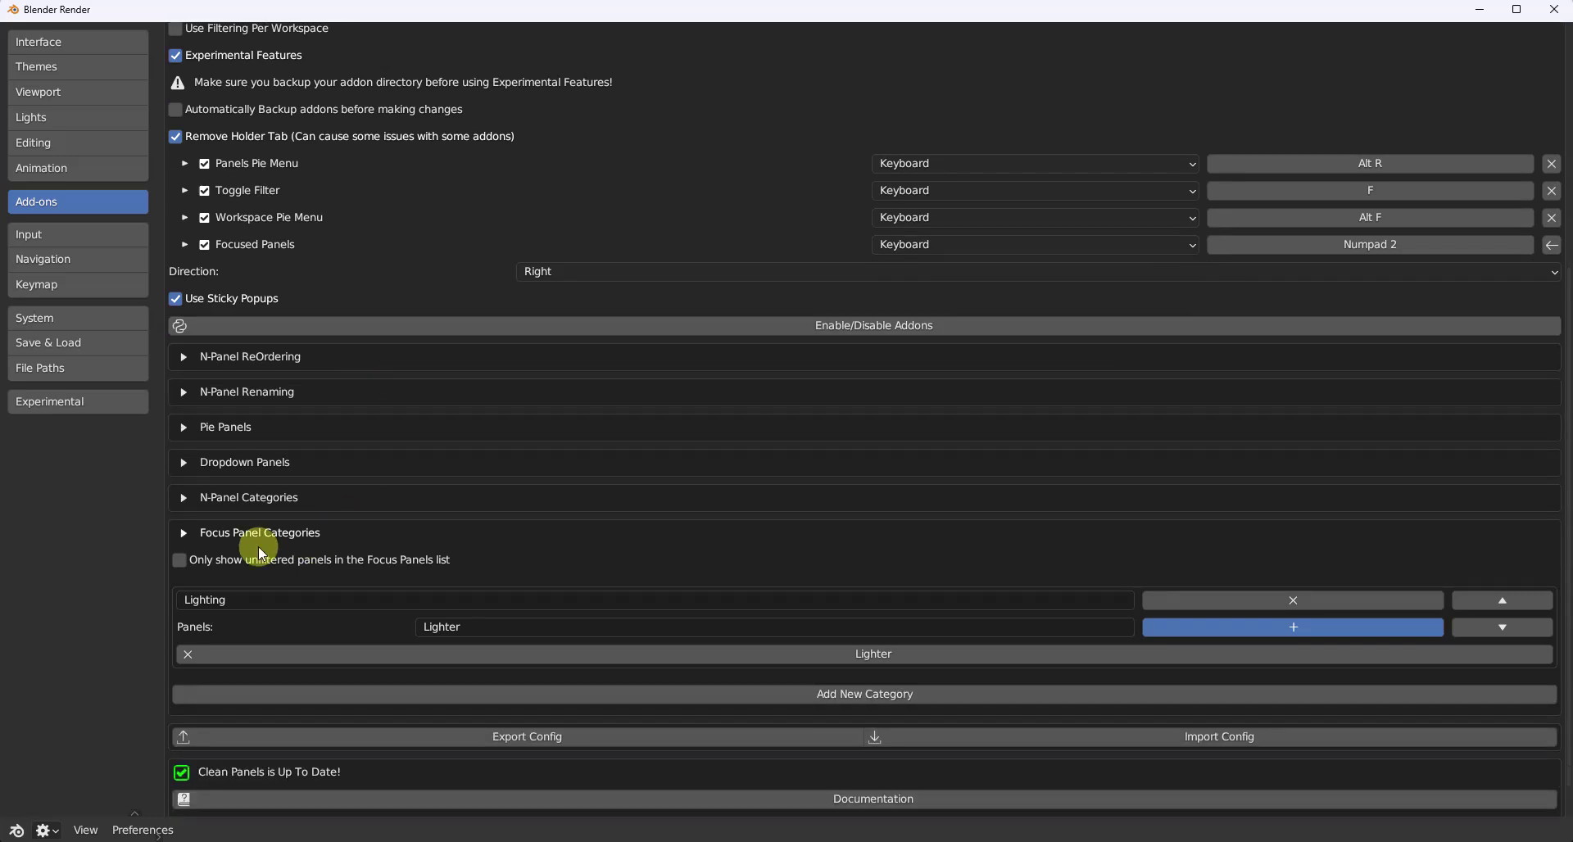
left_click(184, 532)
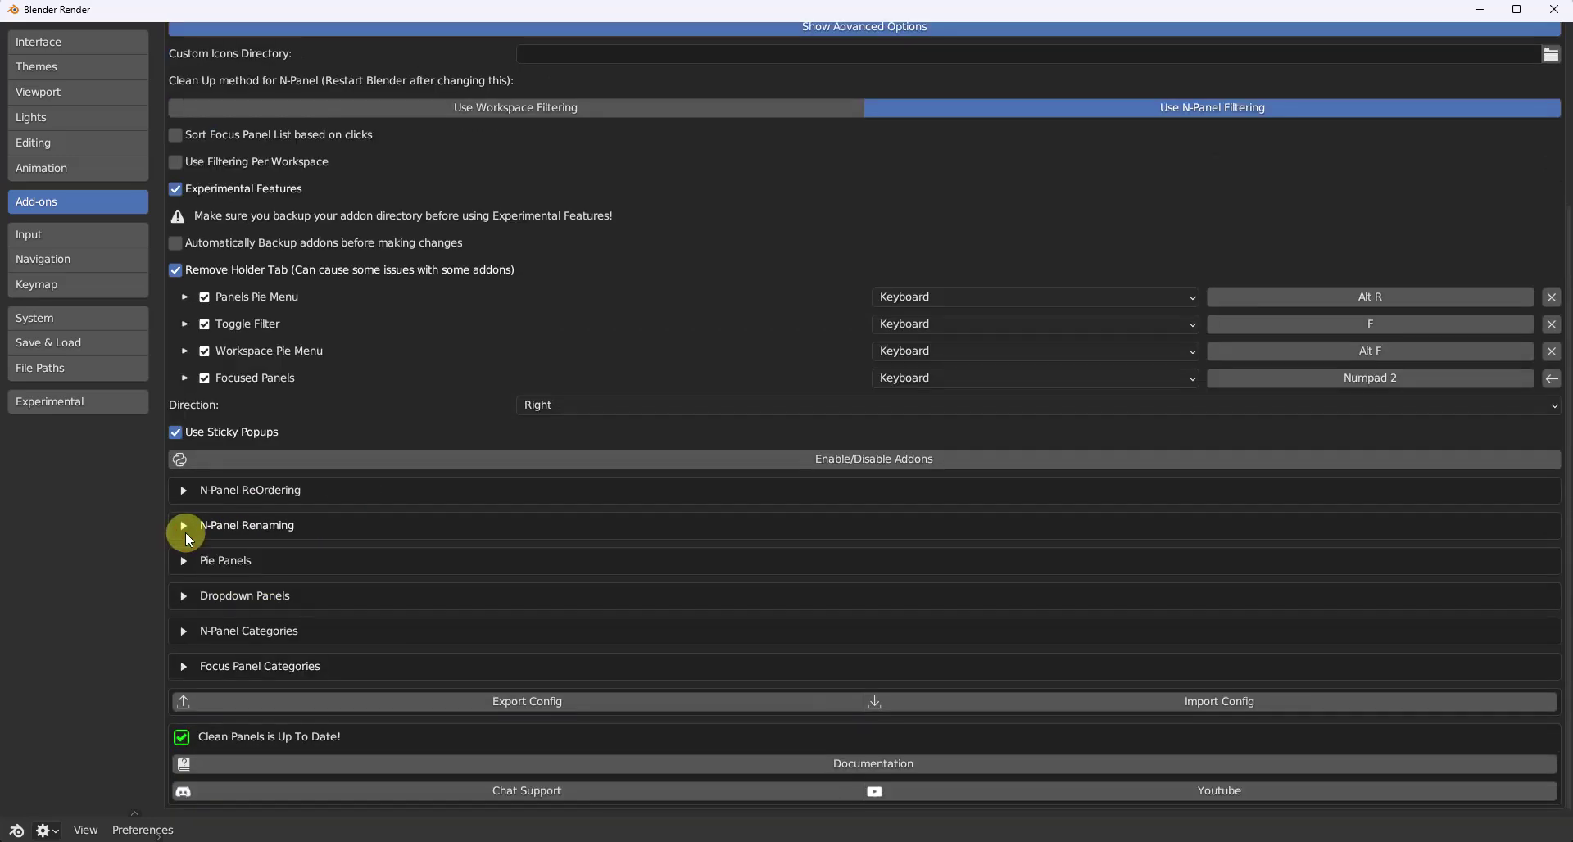
left_click(194, 662)
scroll(336, 575, "down", 4)
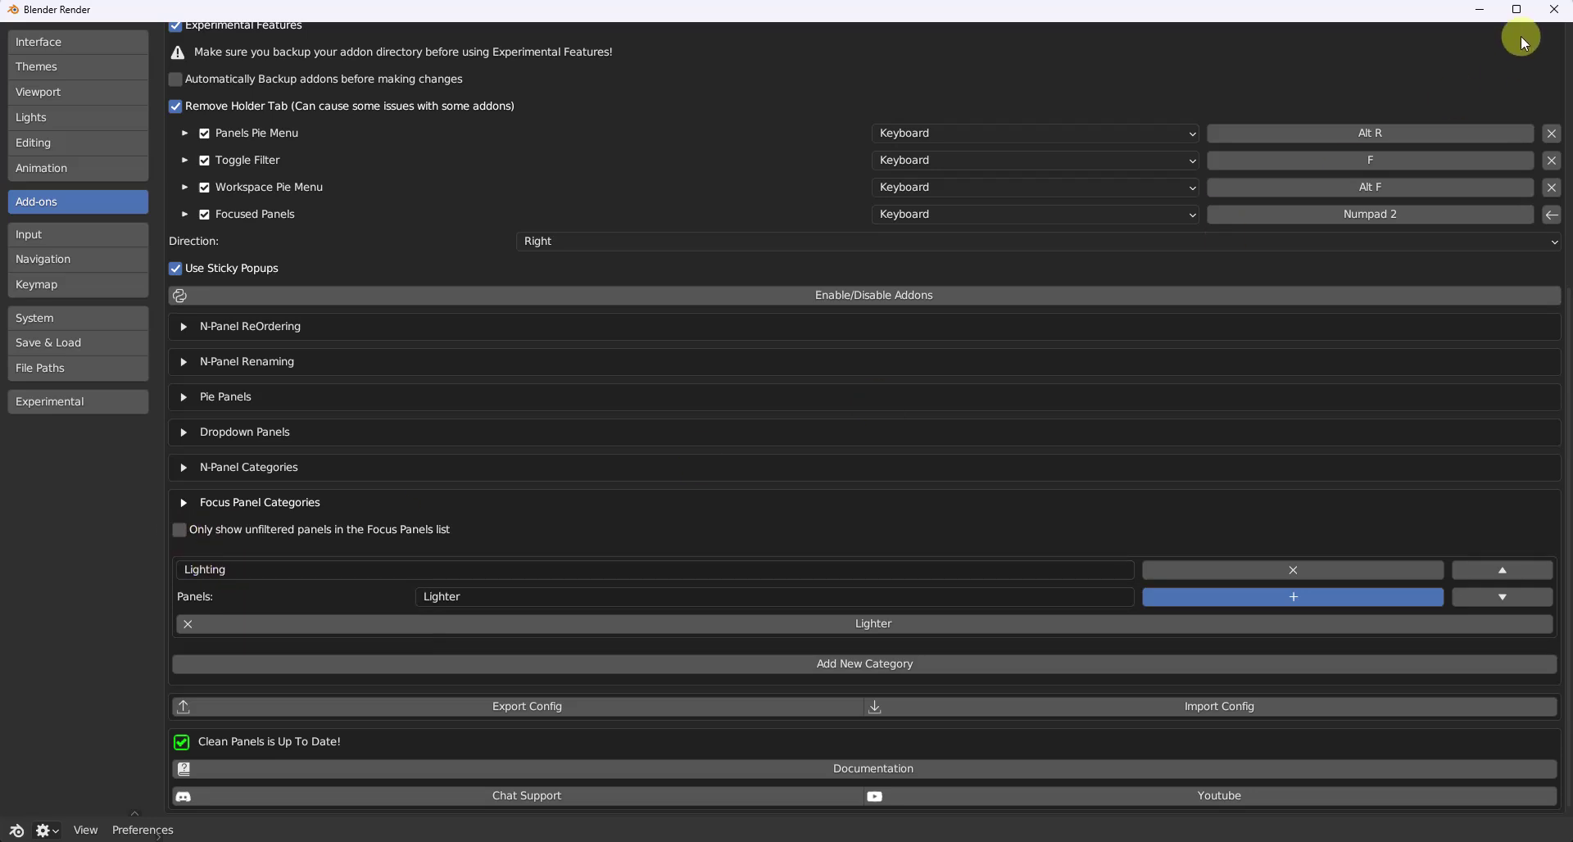
Close Preferences, then pop up the Focus Panel with Shift+Space, reposition it, and dismiss it.
double_click(1380, 12)
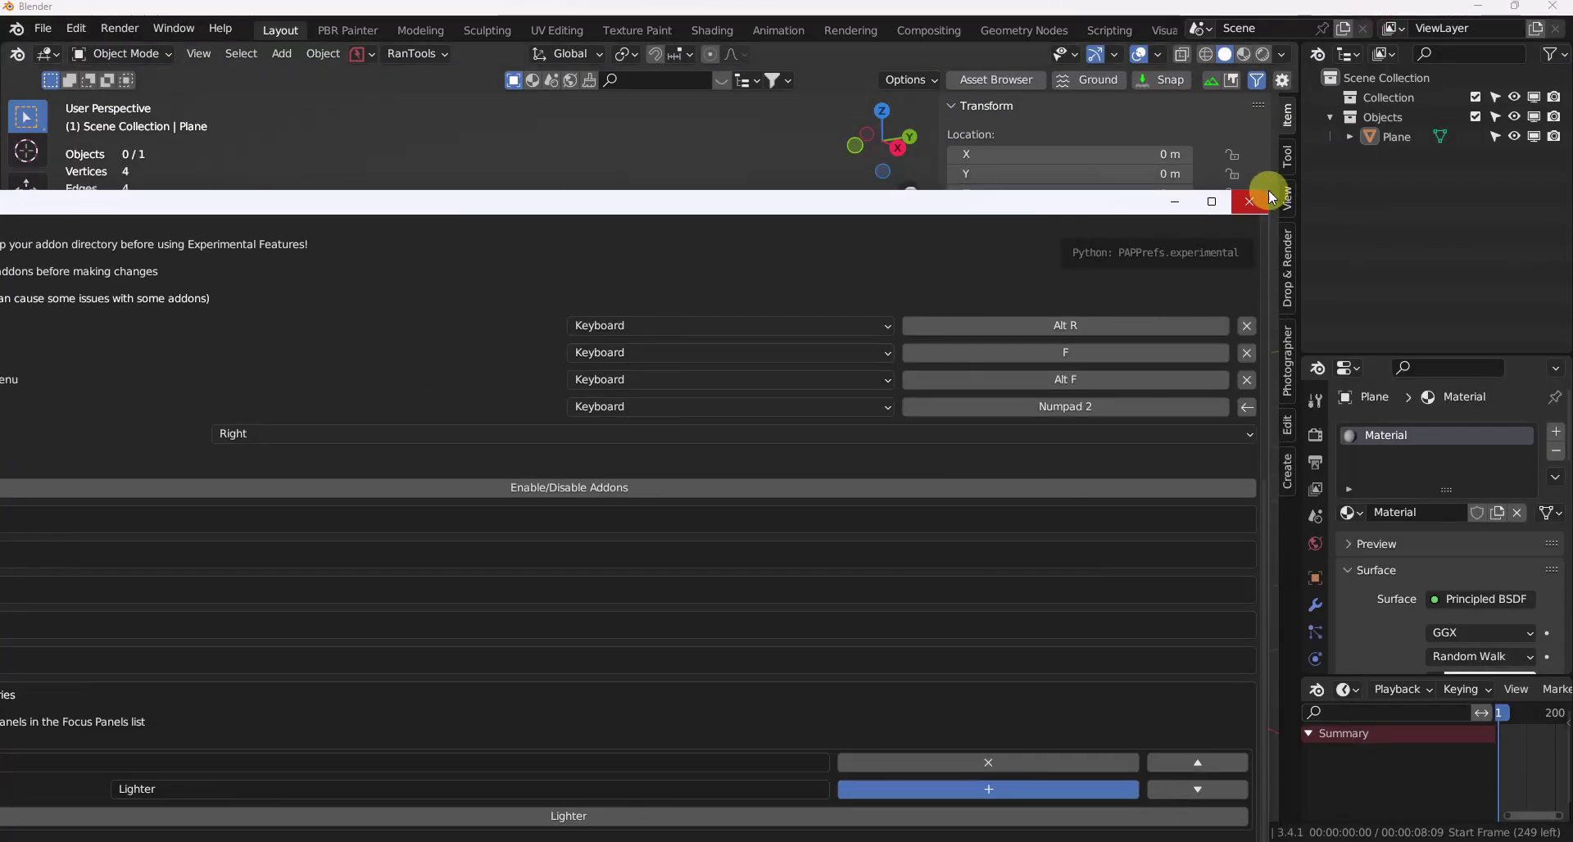
left_click(1265, 193)
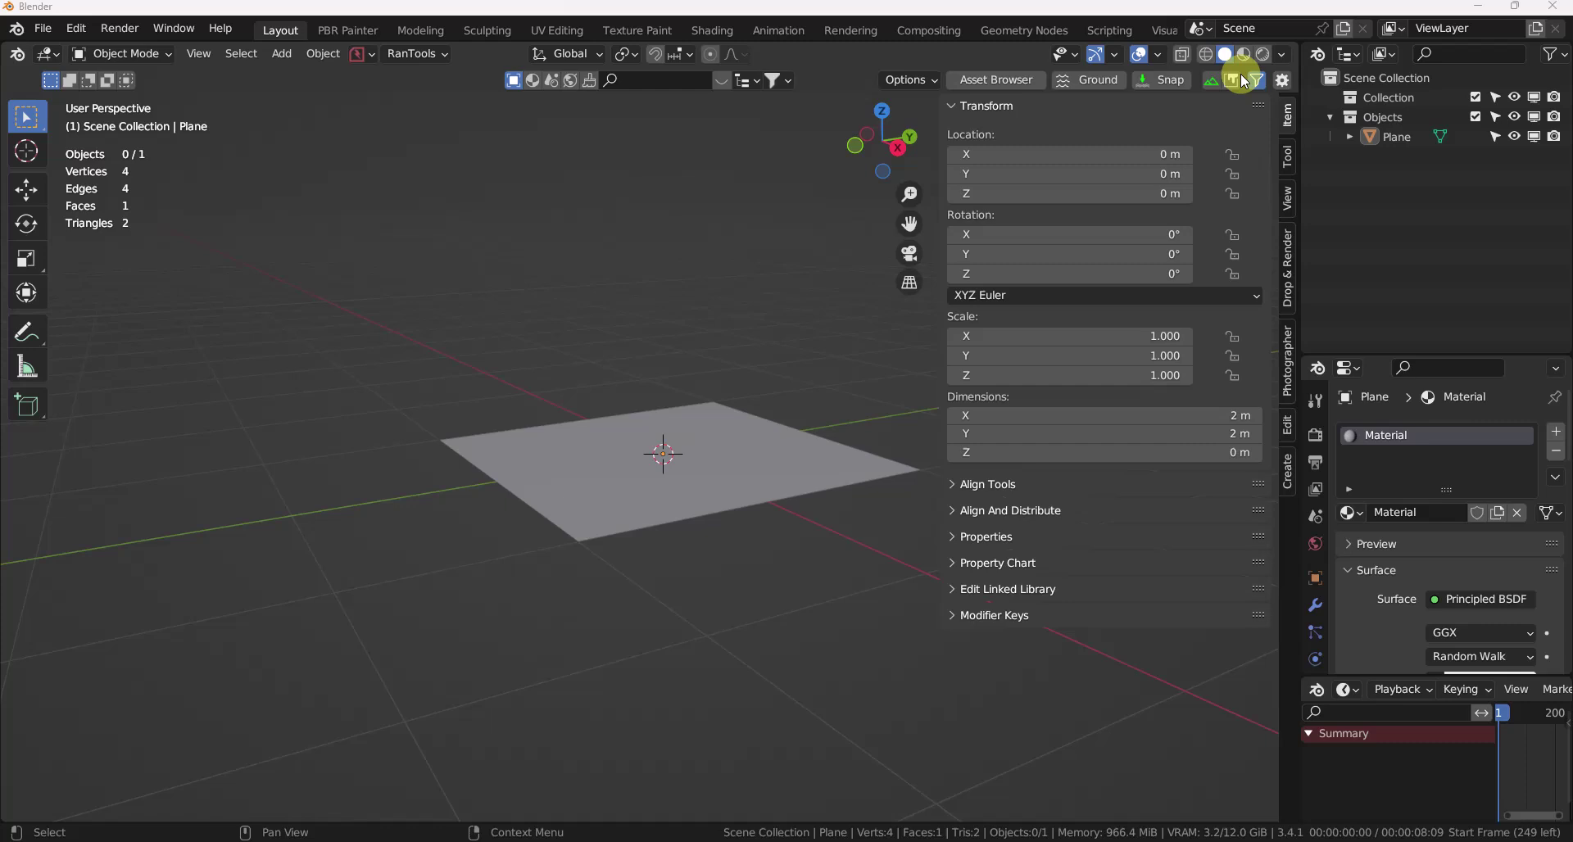
key("shift+space")
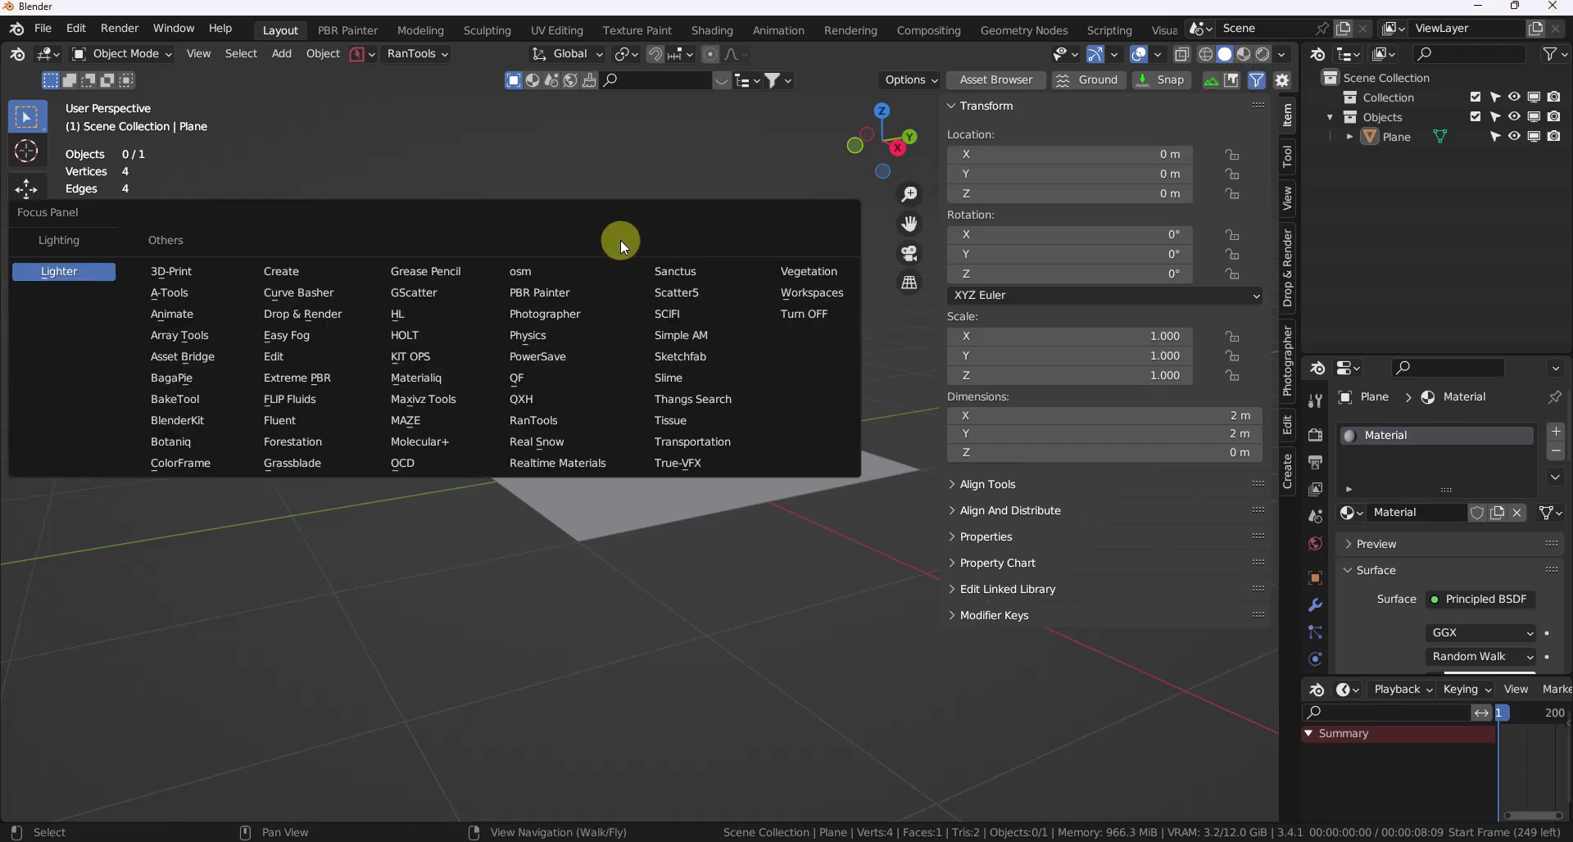
left_click_drag(473, 215, 737, 260)
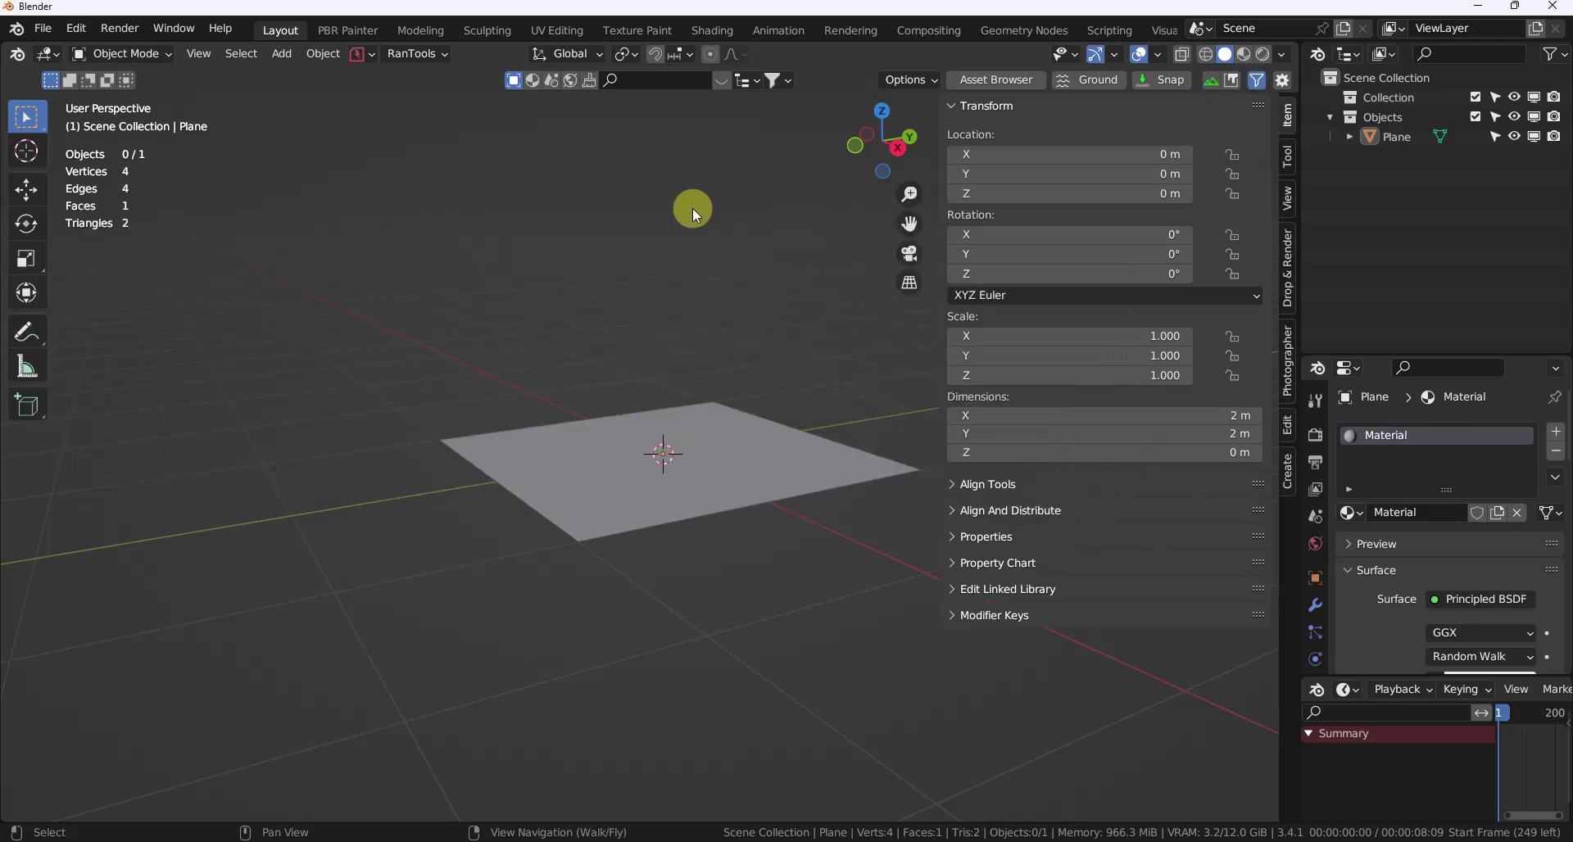
key("shift+space")
left_click_drag(510, 209, 702, 287)
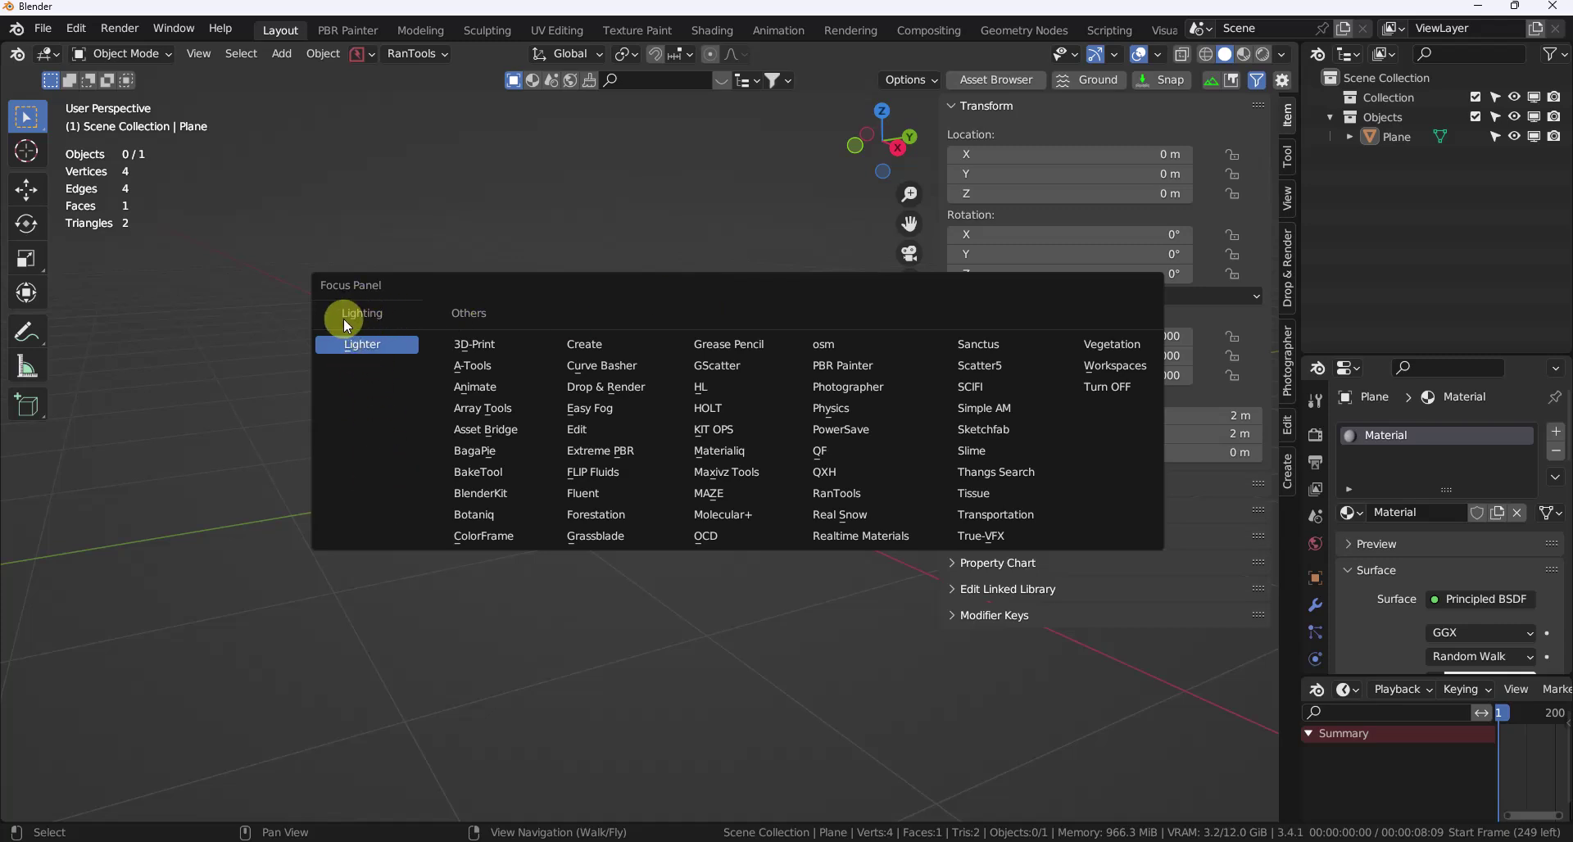
left_click(459, 350)
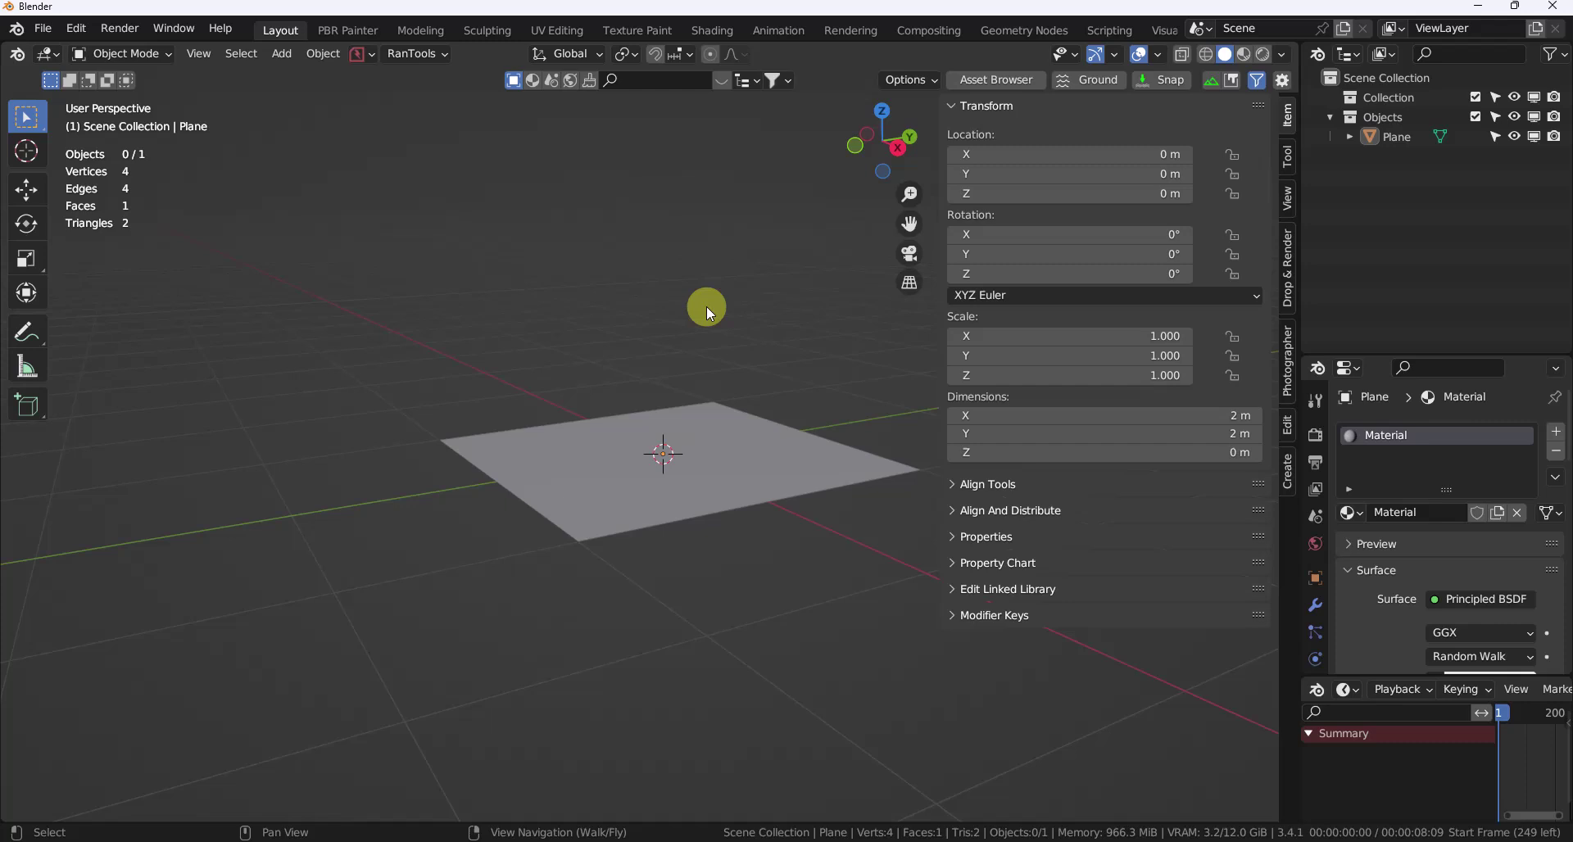
Make the Focus Panels list show only unfiltered panels and close Preferences.
left_click(1287, 85)
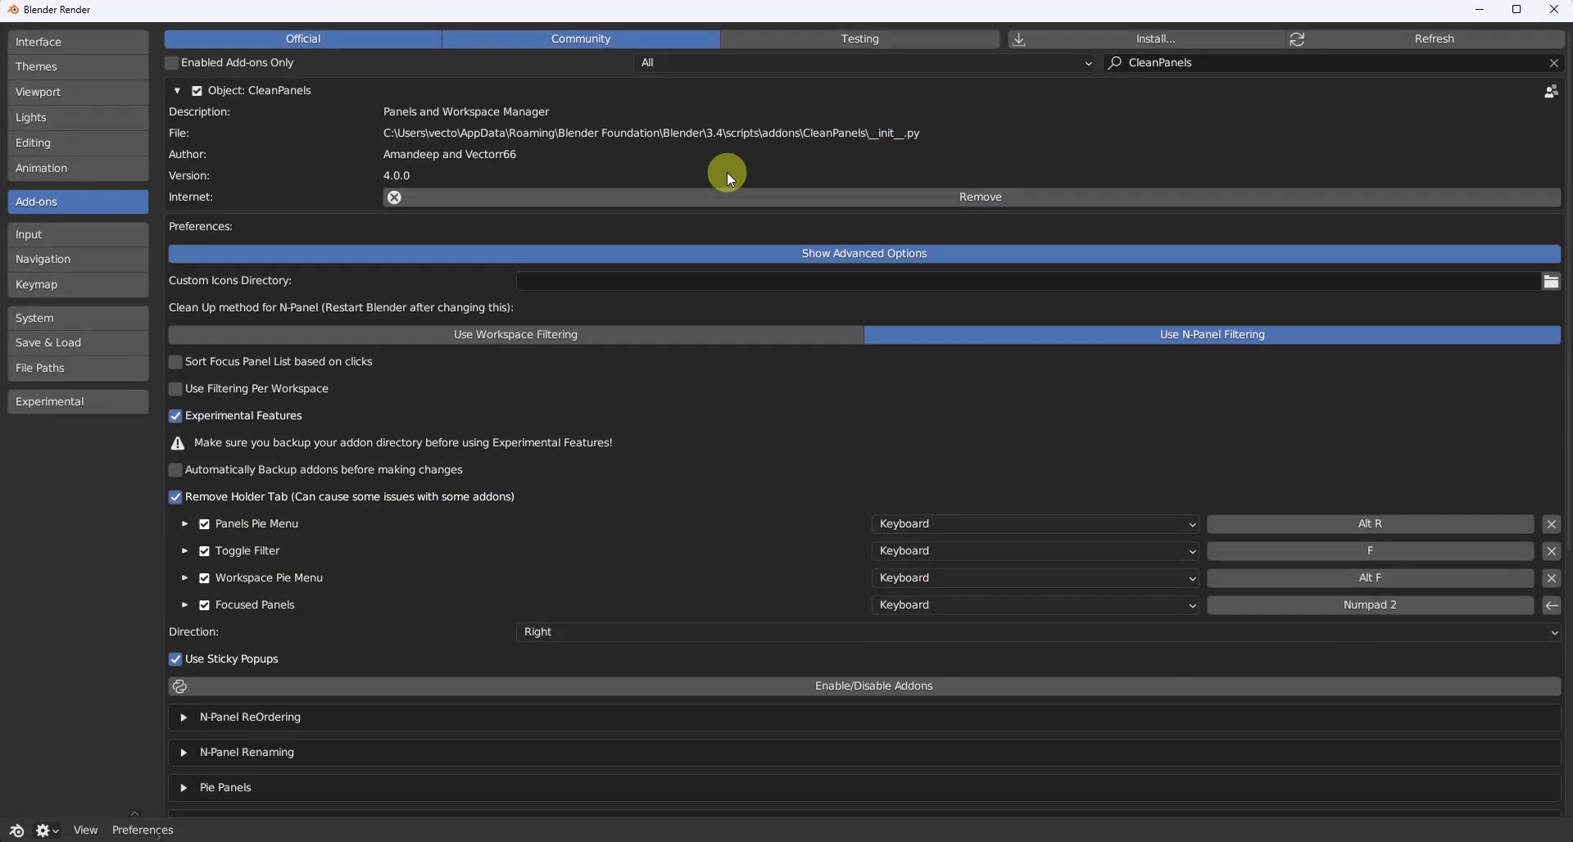
scroll(356, 669, "down", 8)
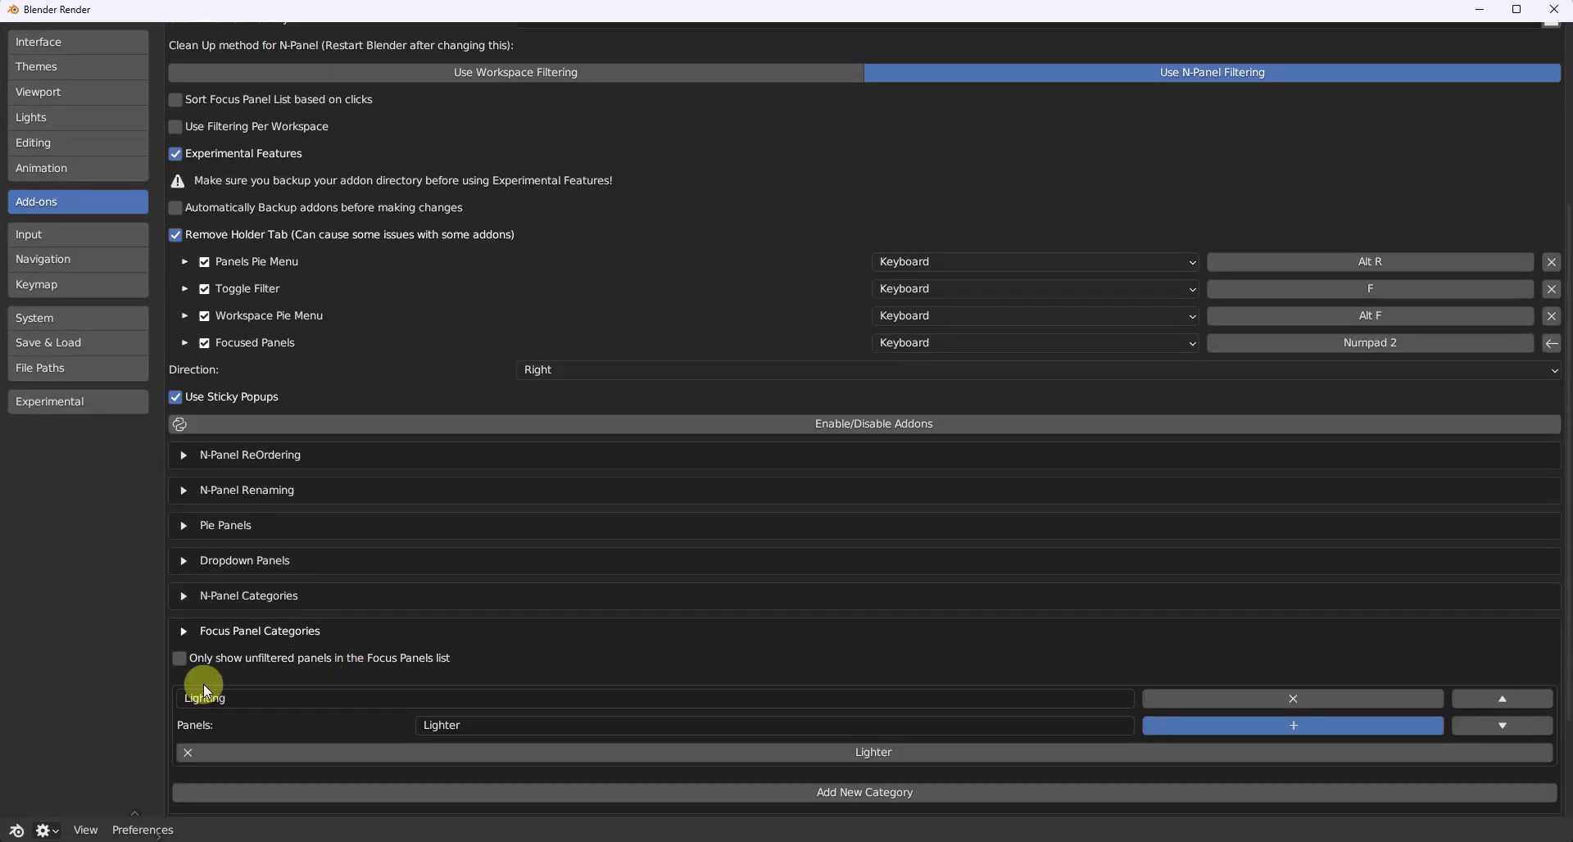
left_click(178, 659)
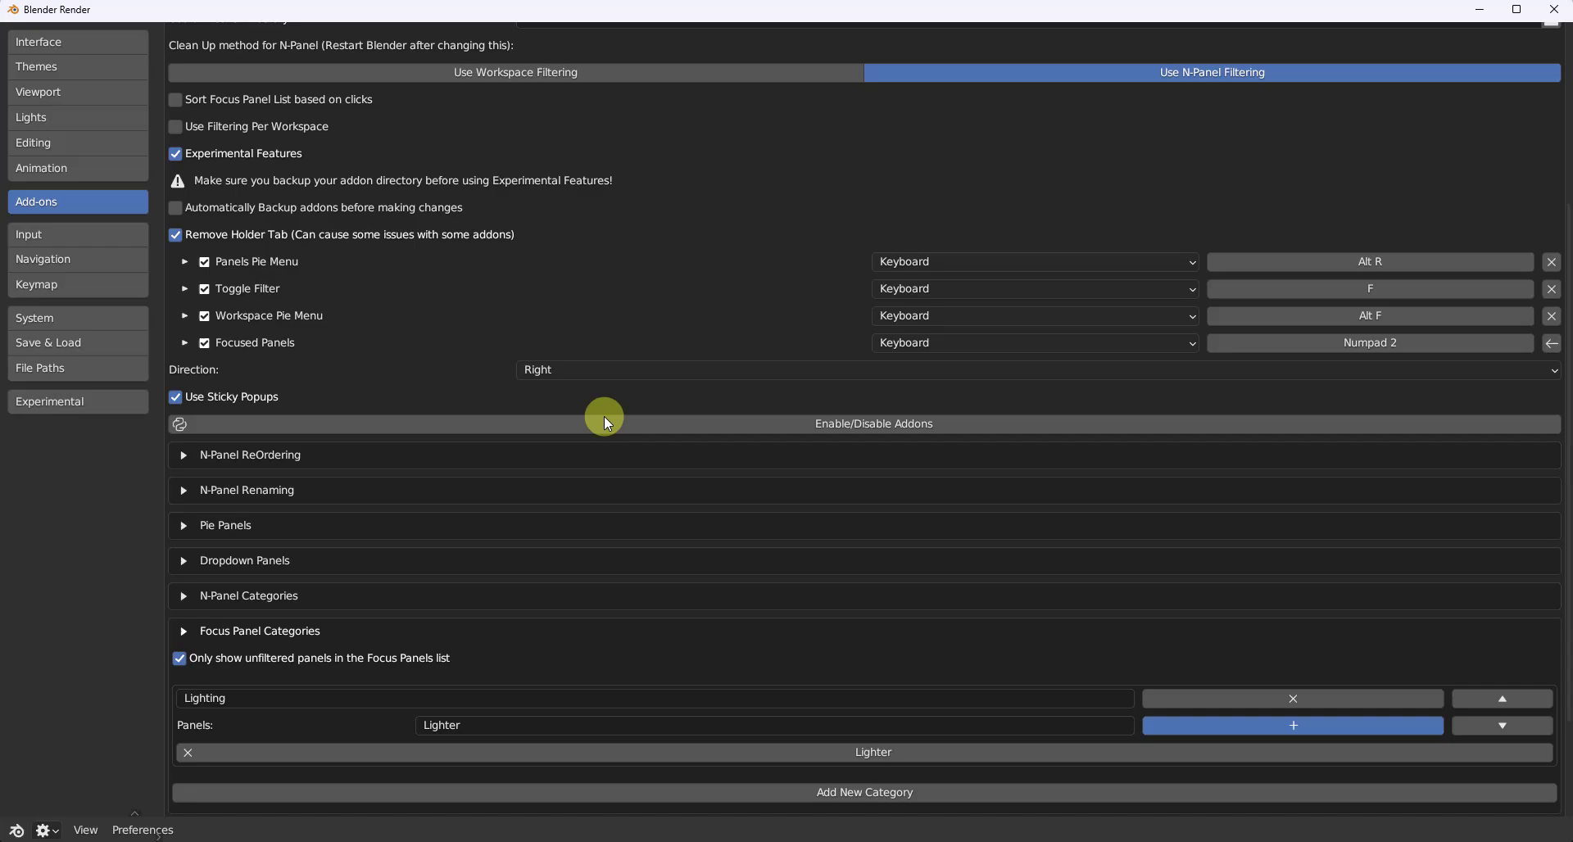
left_click(1553, 10)
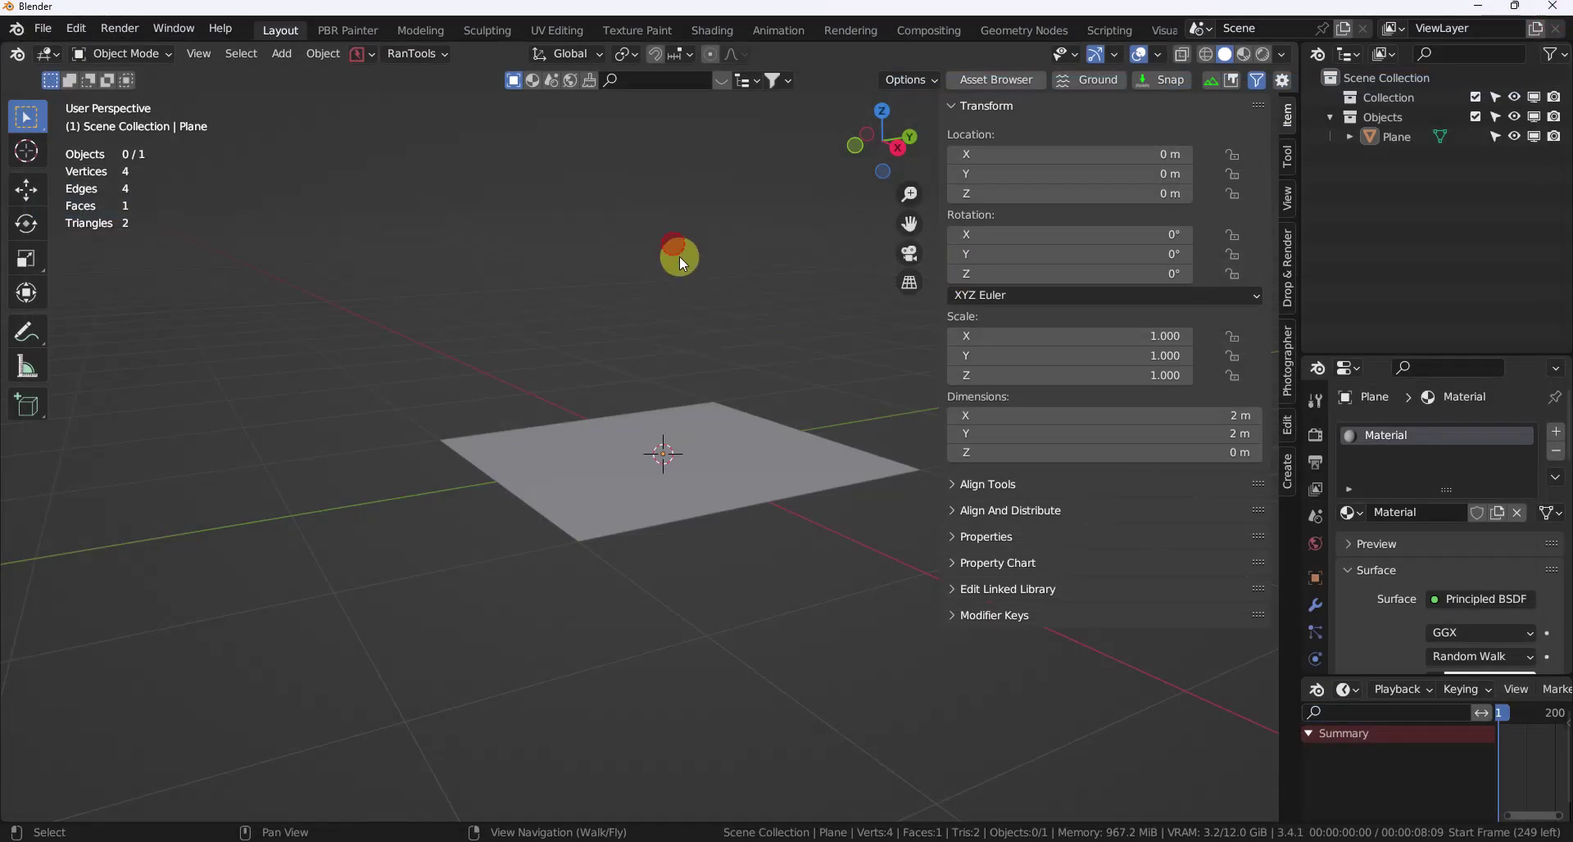
Switch the N-panel filter to Materials, showing Extreme PBR, Materialiq, Realtime Materials and Sanctus.
key("KP_2")
key("KP_2")
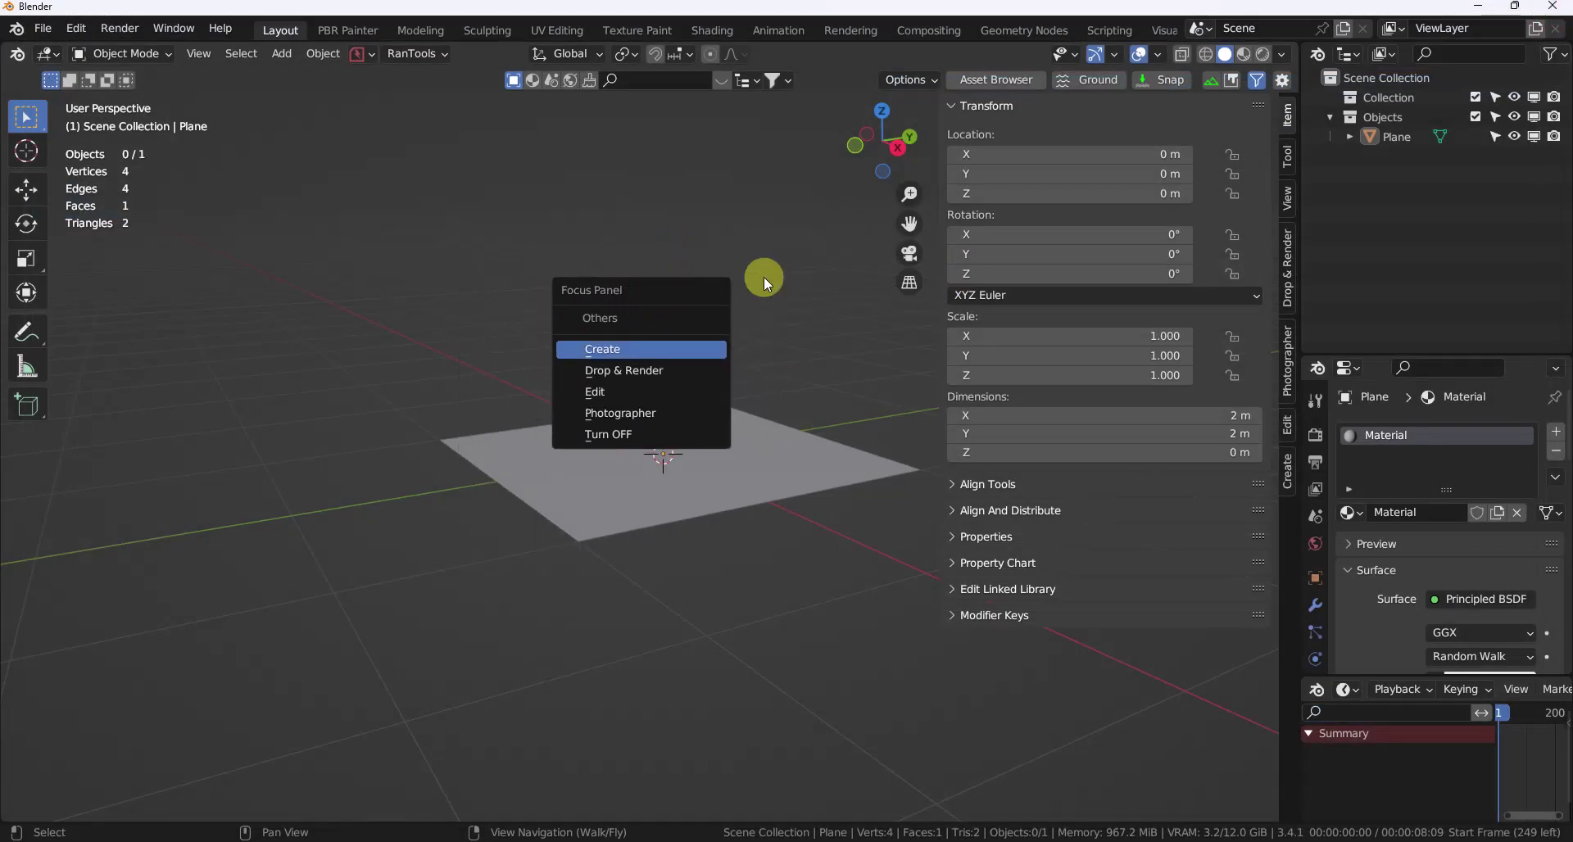
left_click(1229, 84)
key("KP_2")
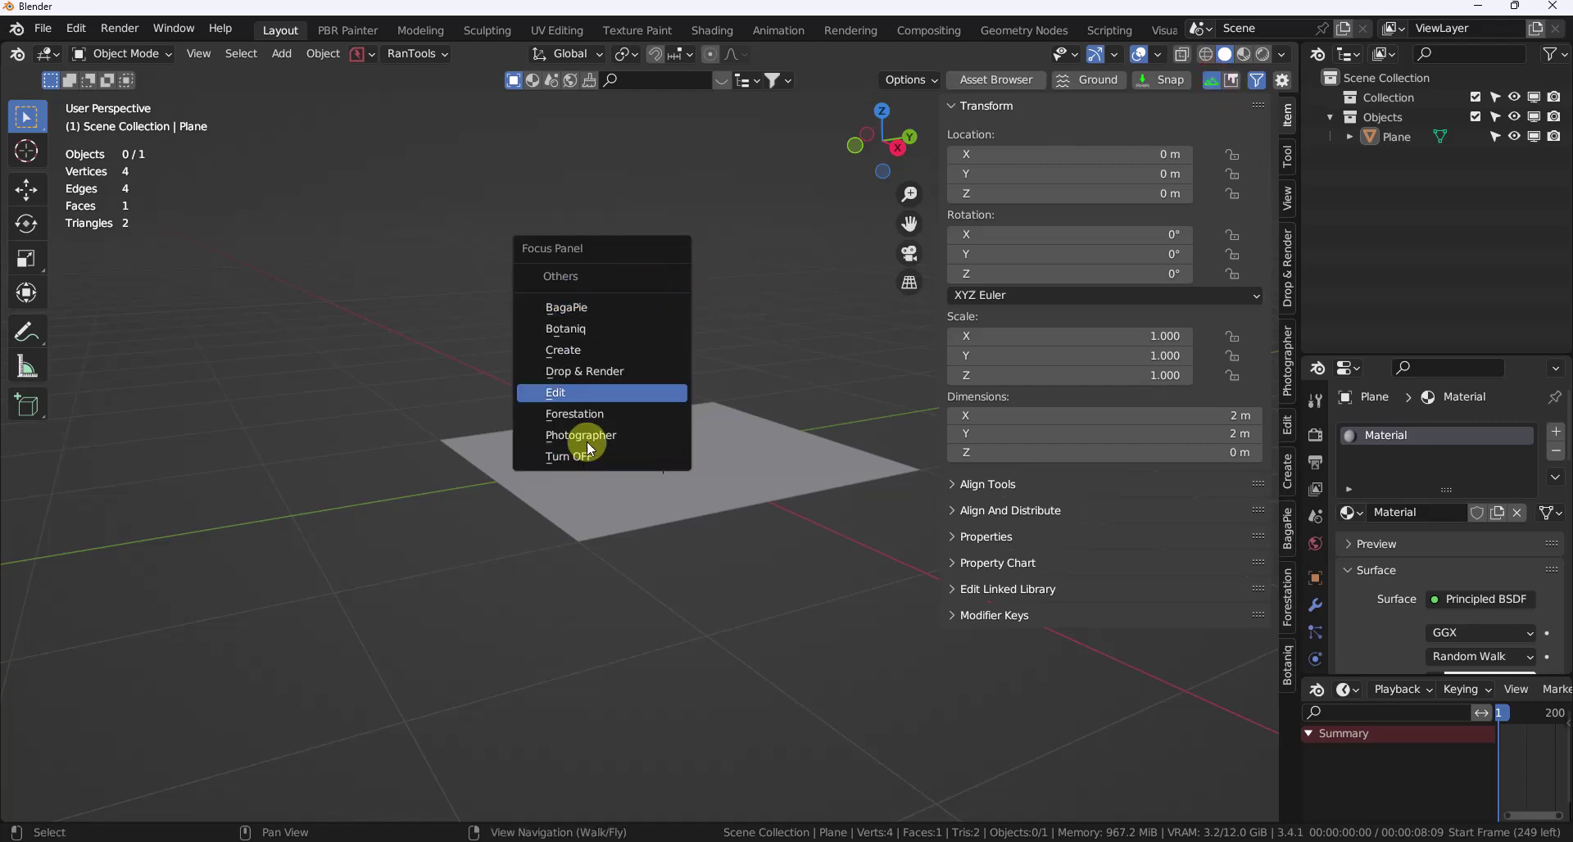
left_click(1231, 79)
key("KP_2")
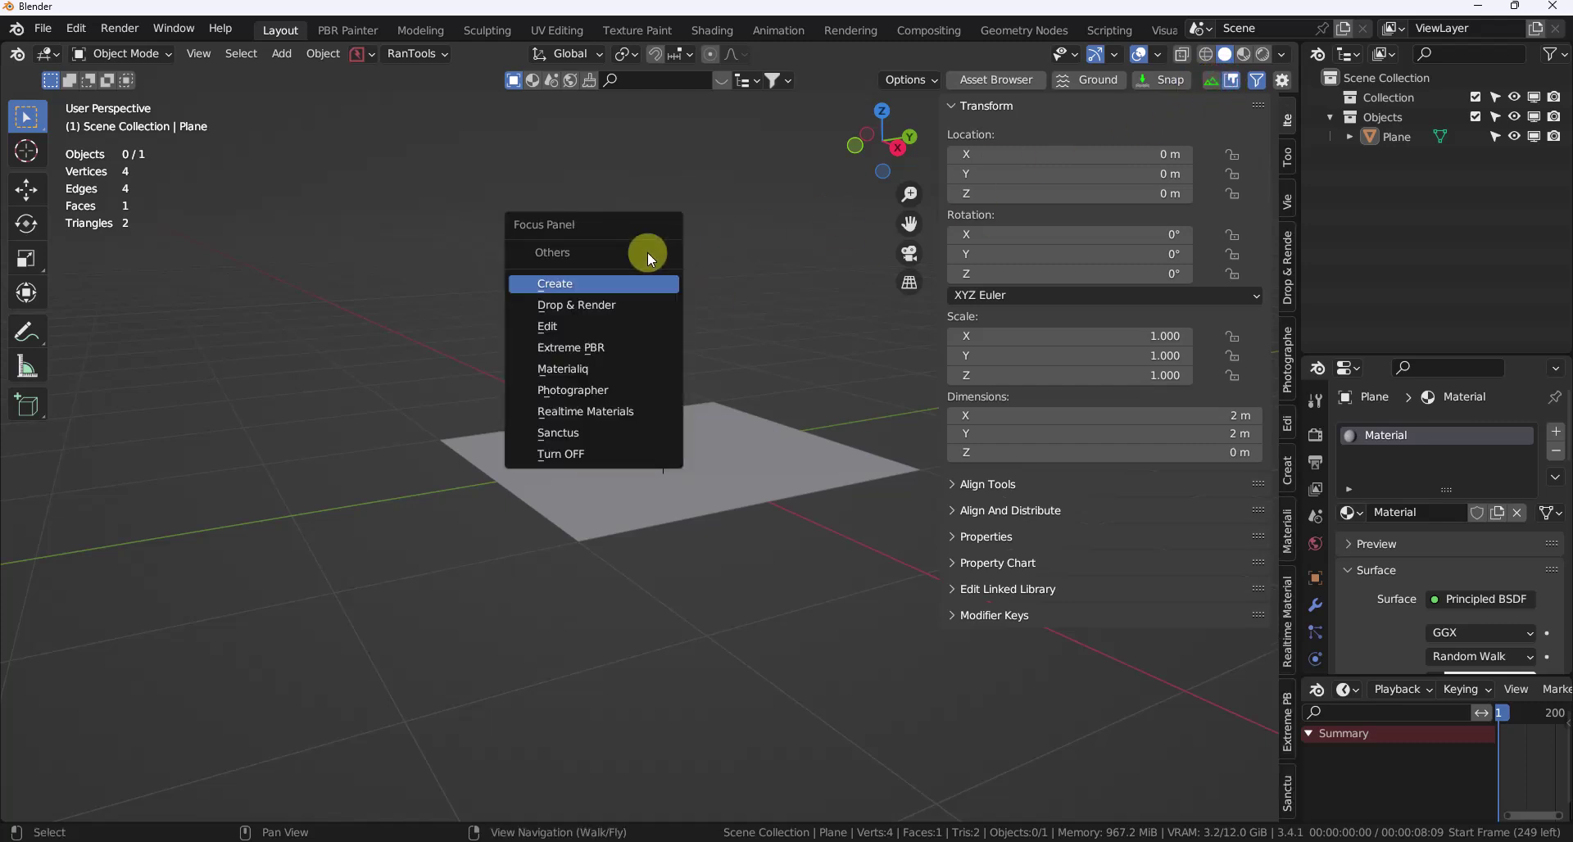
left_click(1212, 82)
left_click(1213, 84)
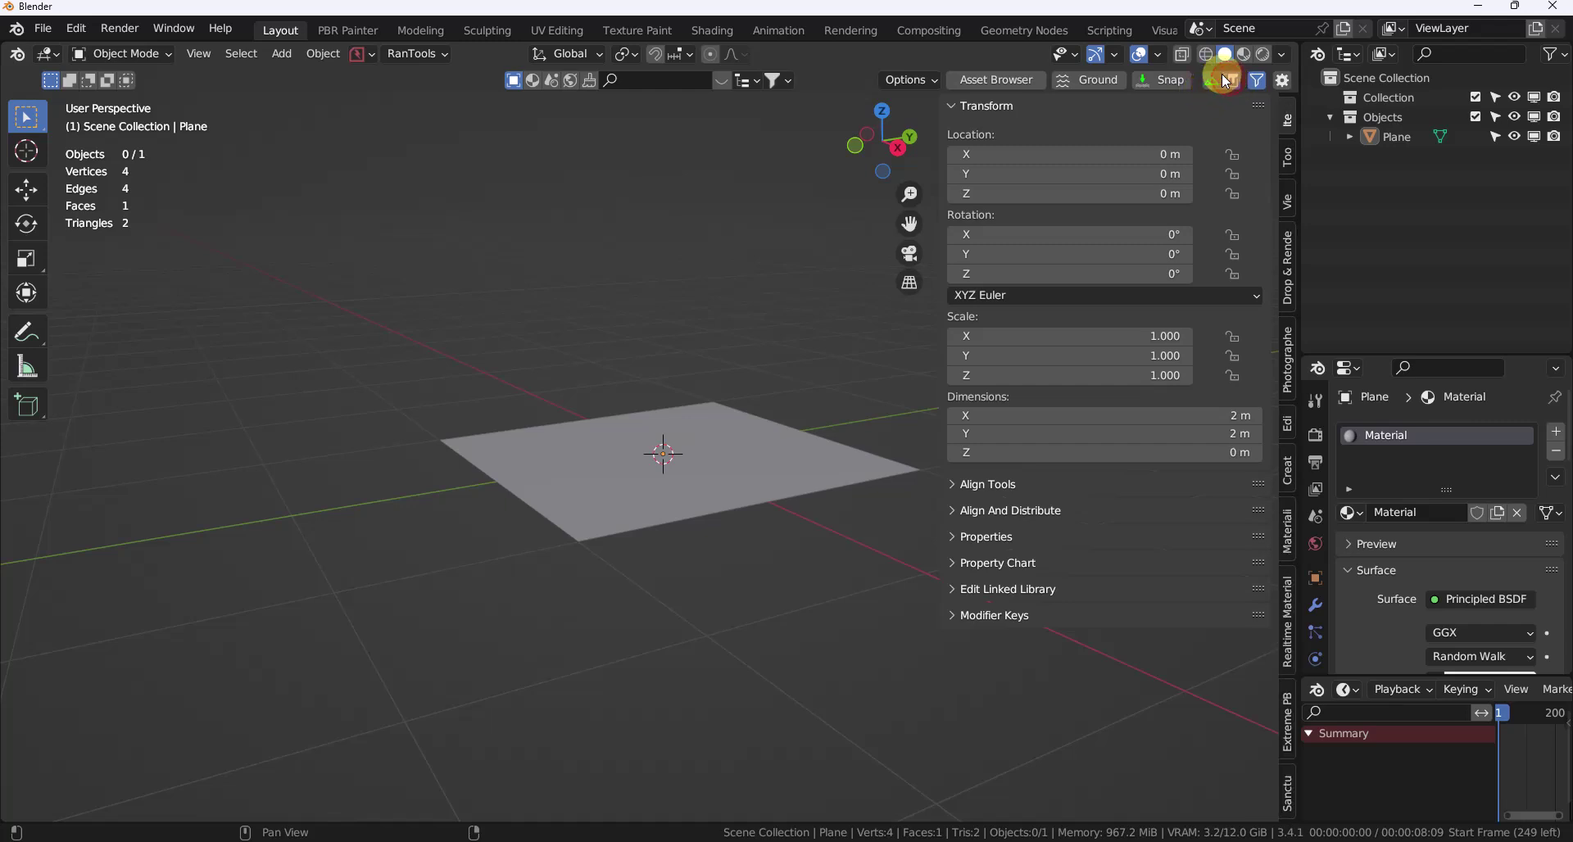
Toggle the header N-panel filter, compare the Sculpting workspace's sidebar, and return to Layout.
left_click(1213, 84)
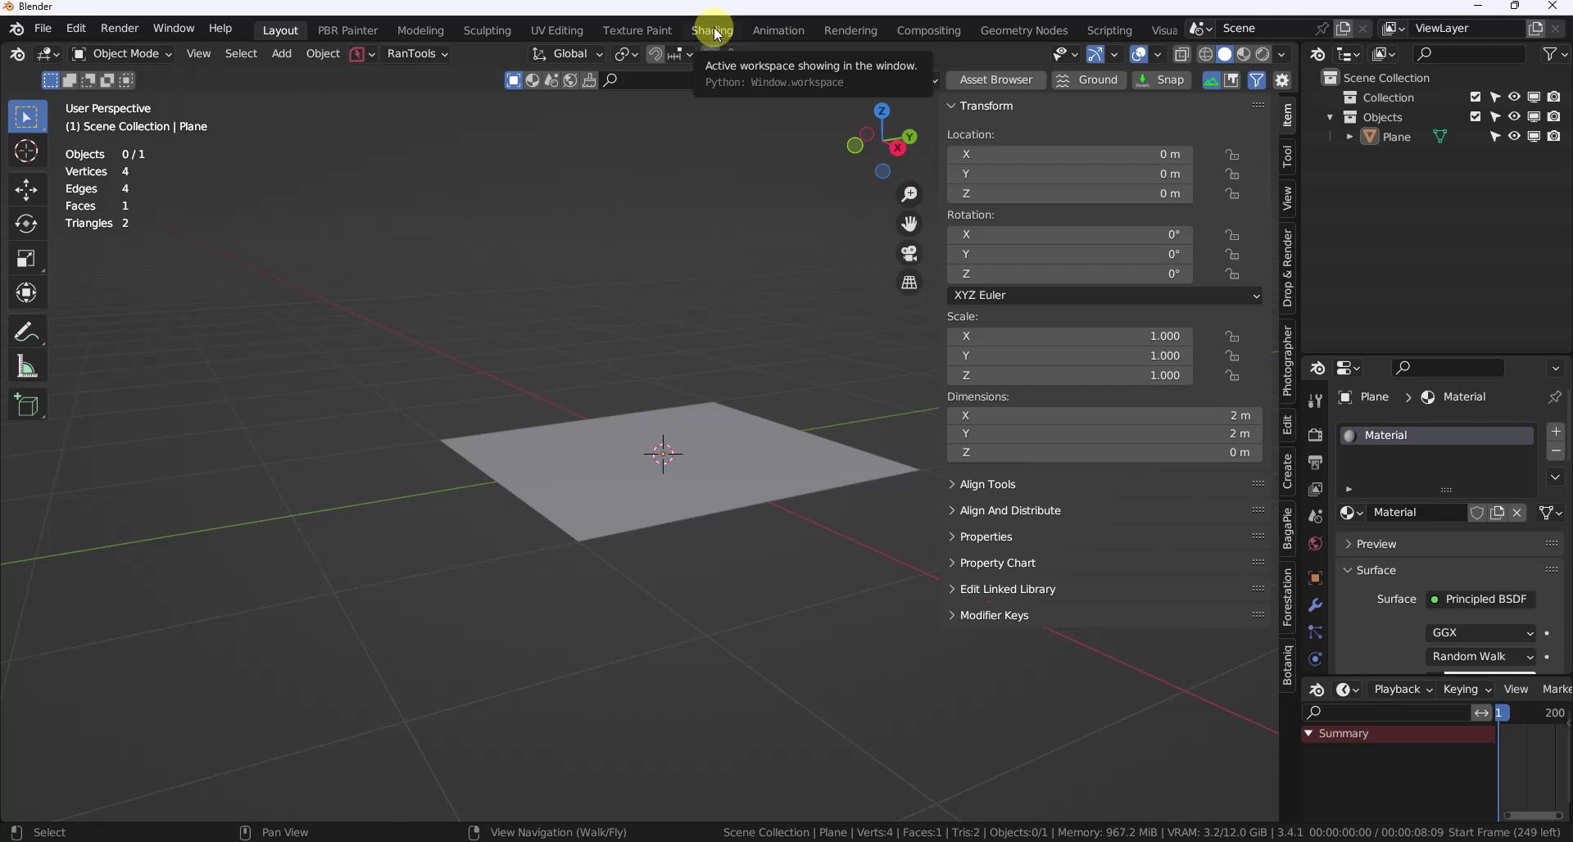
left_click(487, 30)
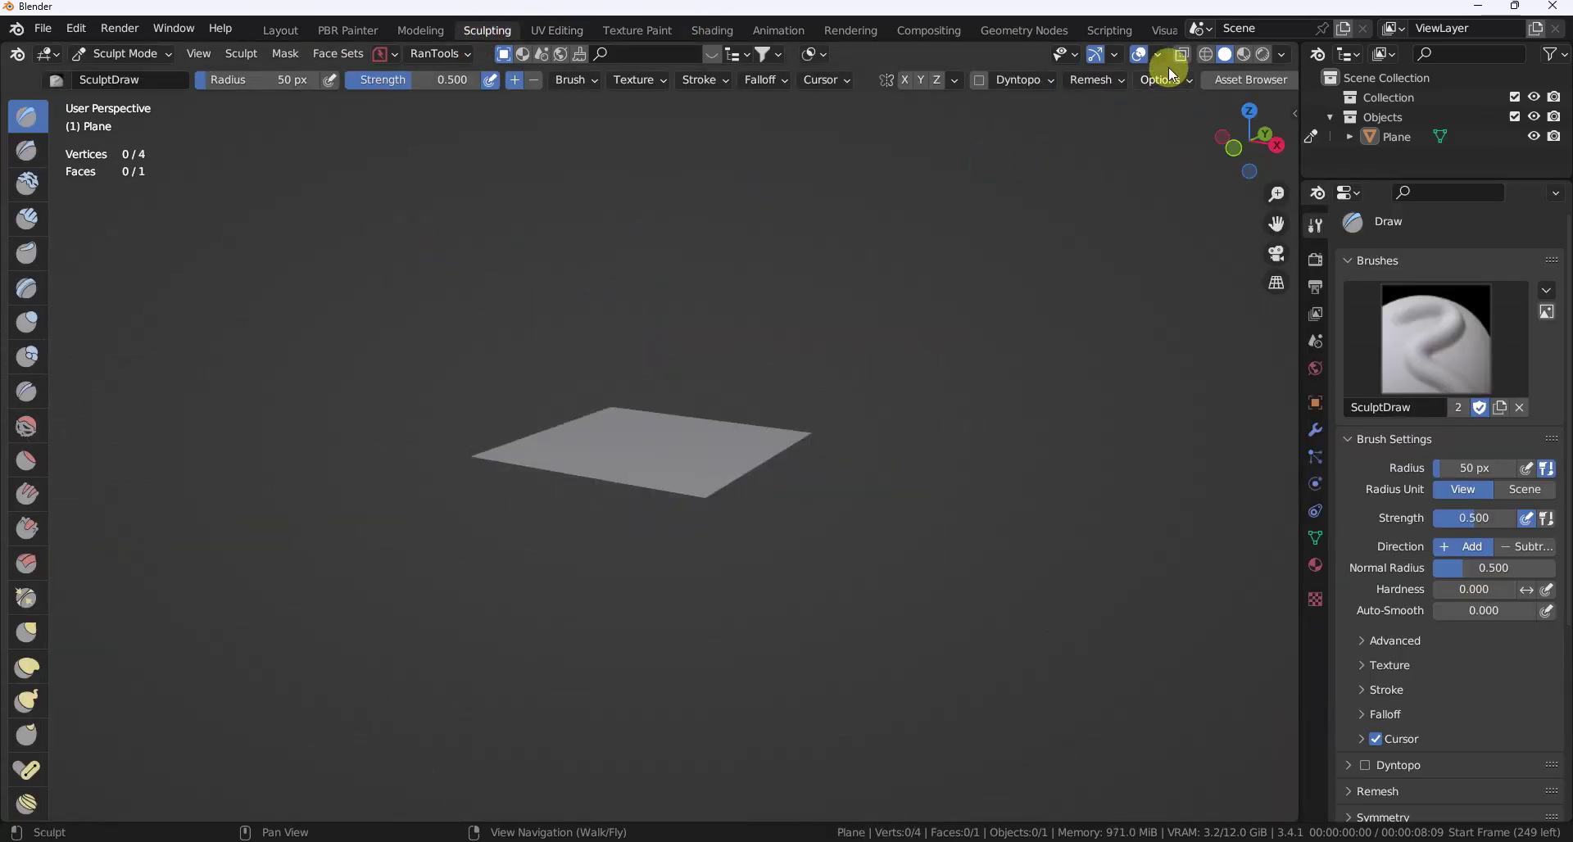
scroll(1203, 80, "down", 5)
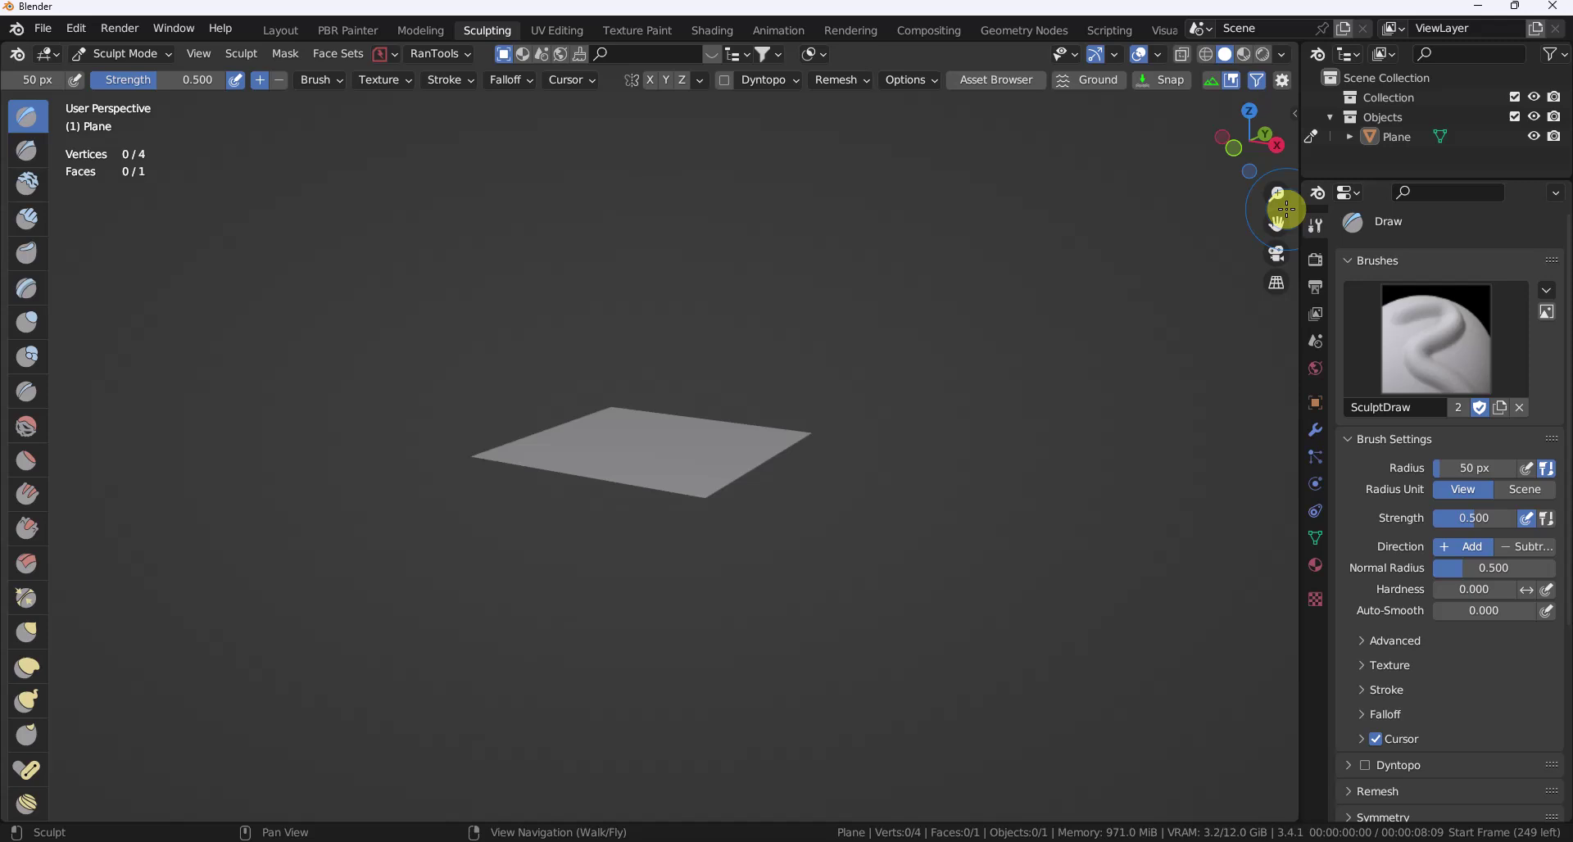
key("n")
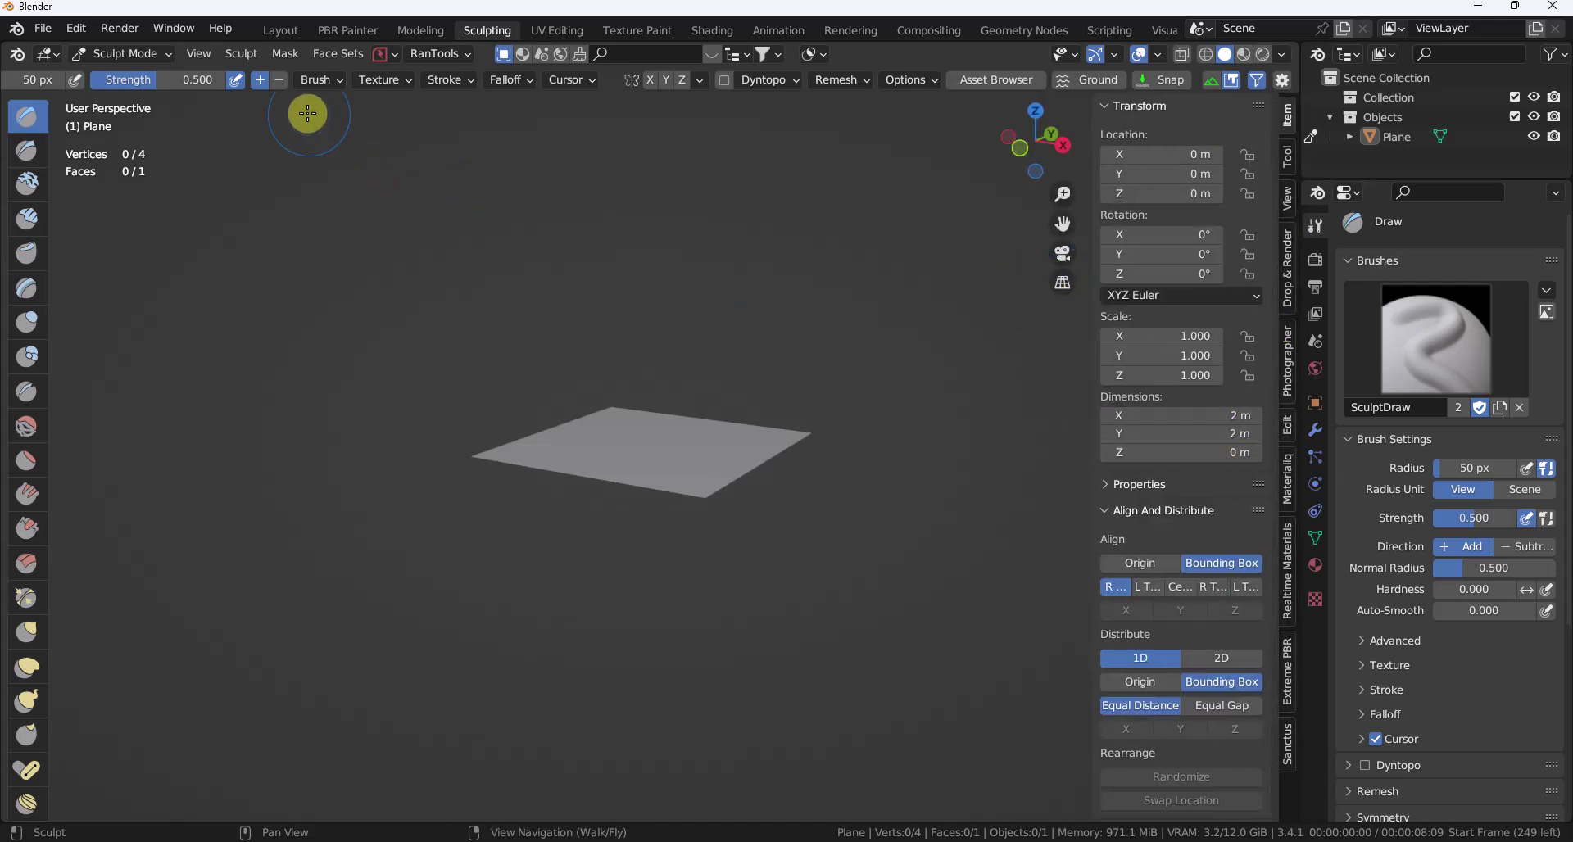
left_click(277, 28)
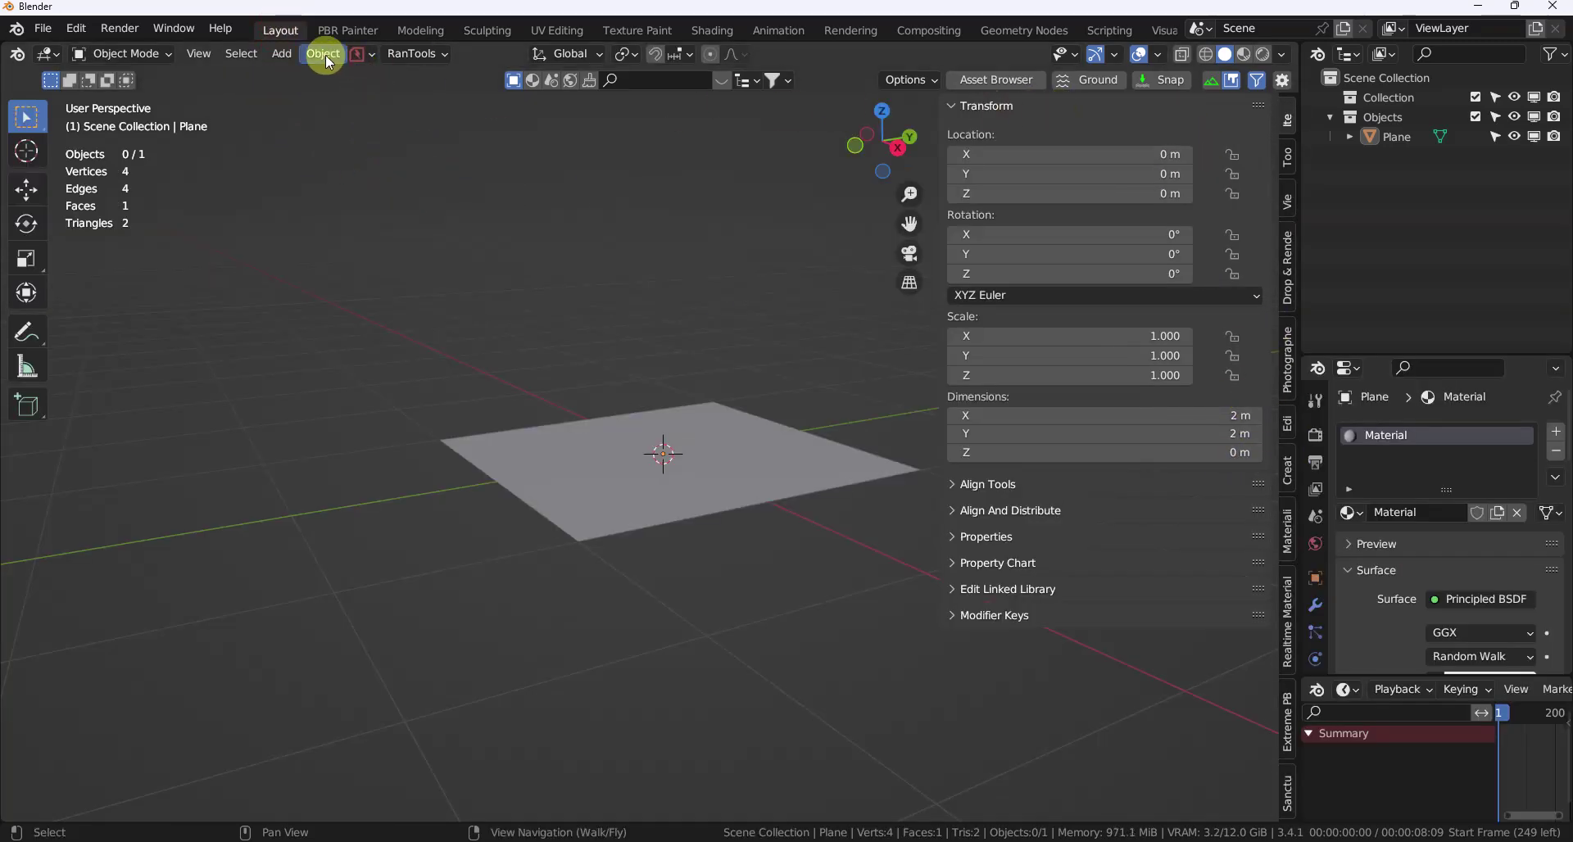
Open the CleanPanels preferences and review the Focus Panel and N-Panel Categories sections.
left_click(1283, 80)
left_click(1283, 89)
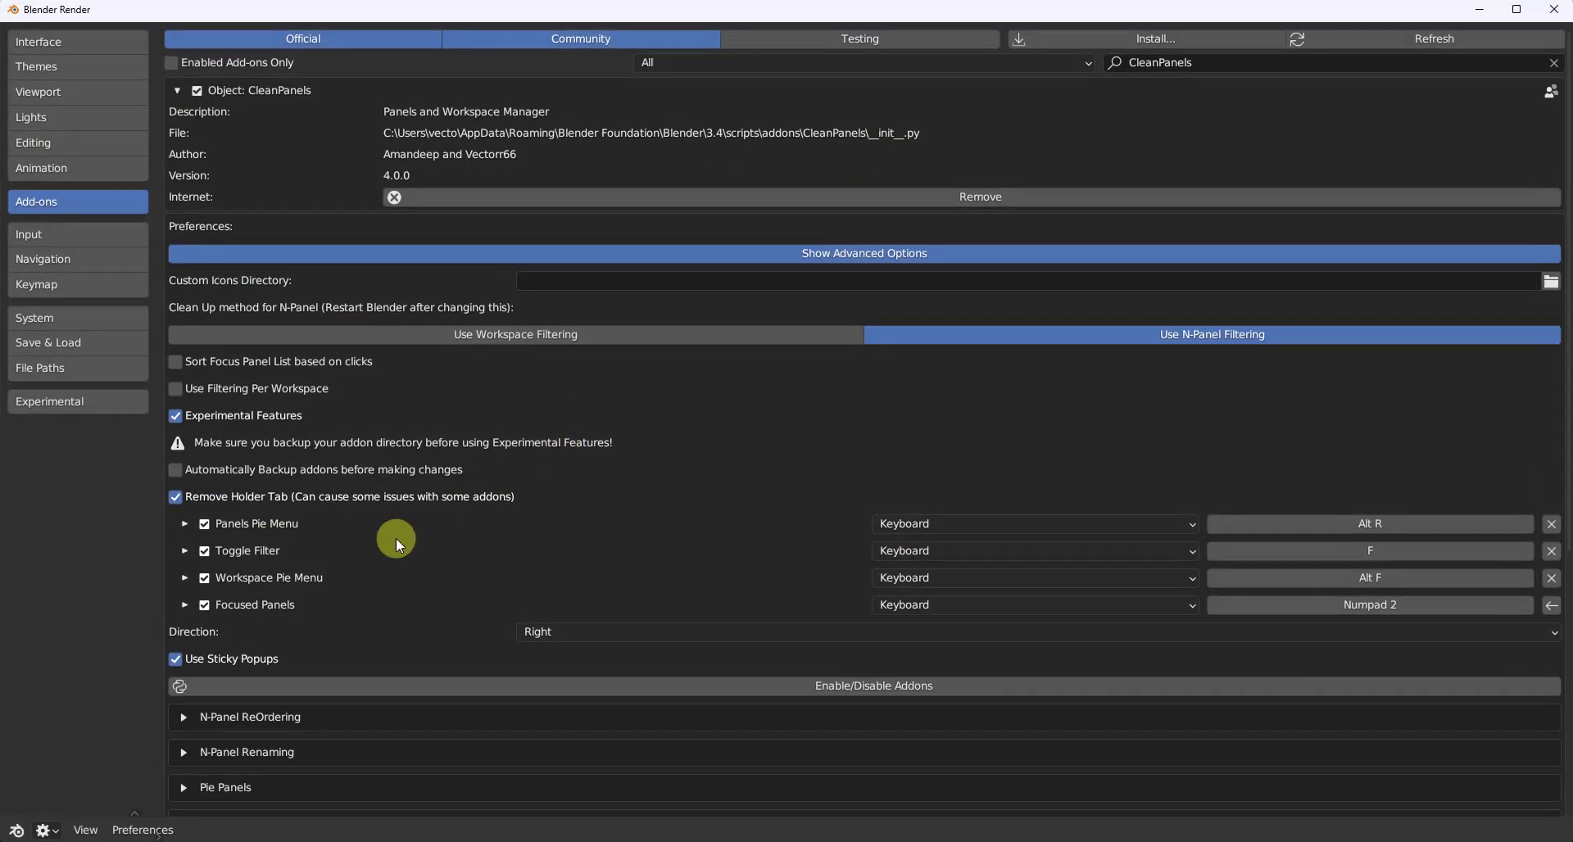
scroll(401, 524, "down", 2)
scroll(398, 516, "down", 8)
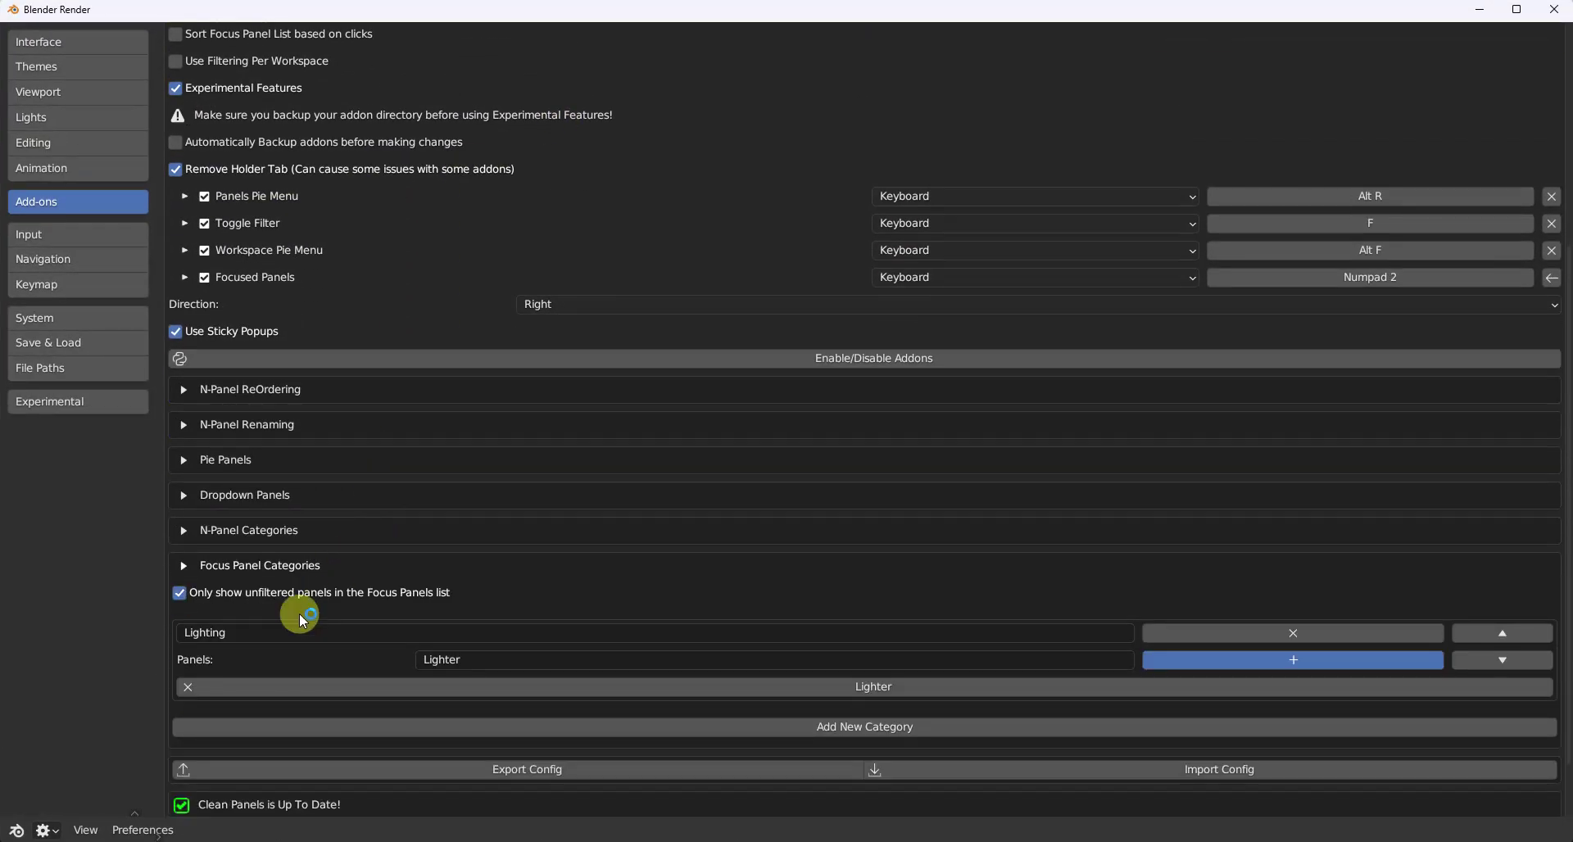
left_click(187, 566)
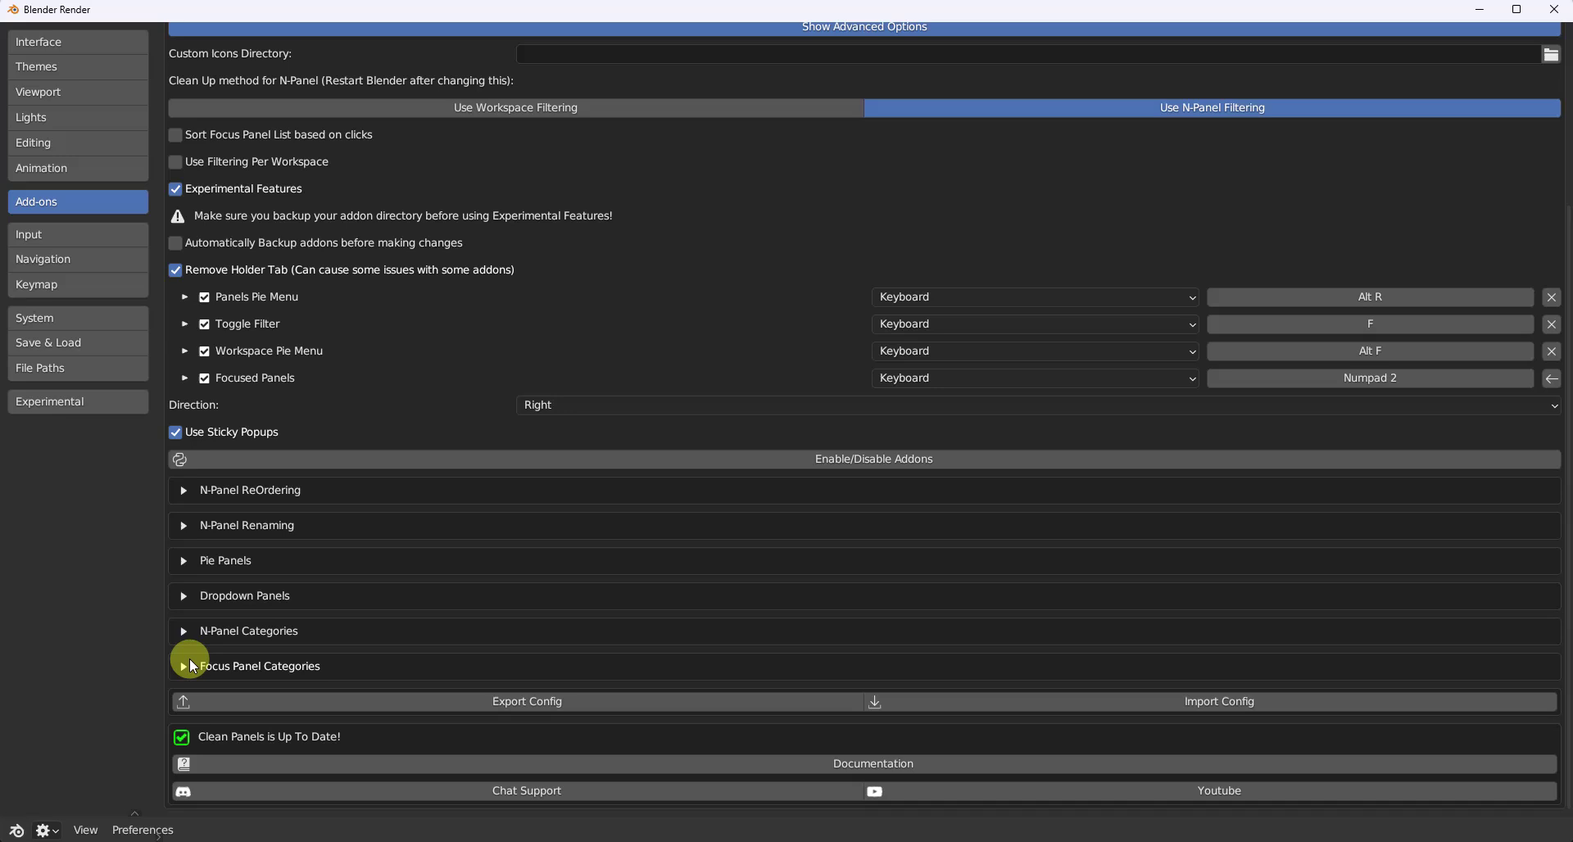
left_click(184, 628)
scroll(337, 616, "down", 1)
scroll(337, 616, "down", 2)
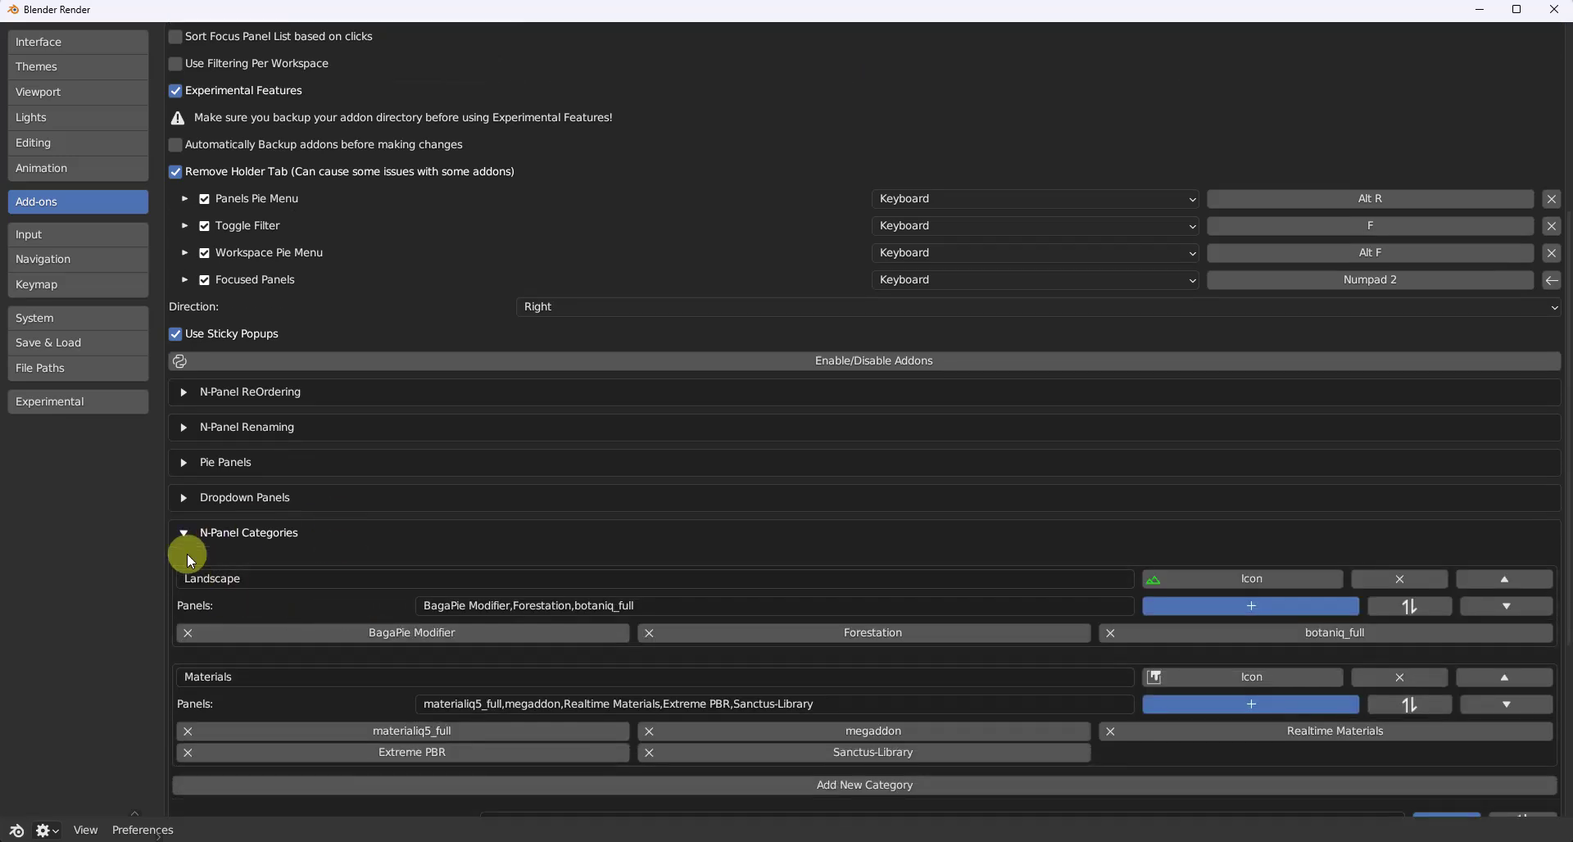
left_click(182, 533)
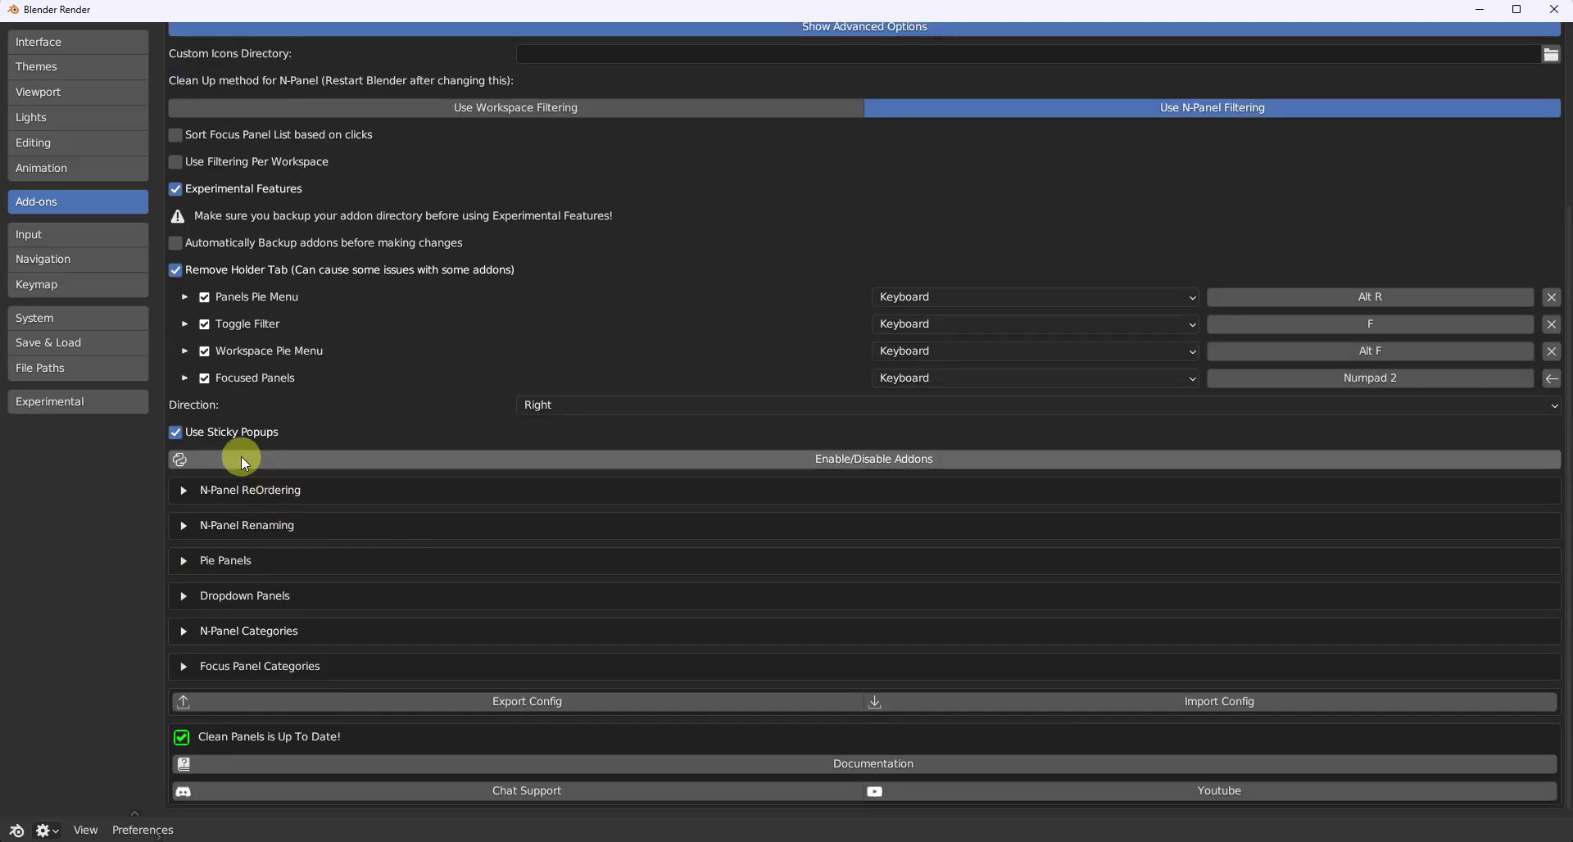
Enable Use Filtering Per Workspace and close Preferences.
scroll(220, 267, "up", 1)
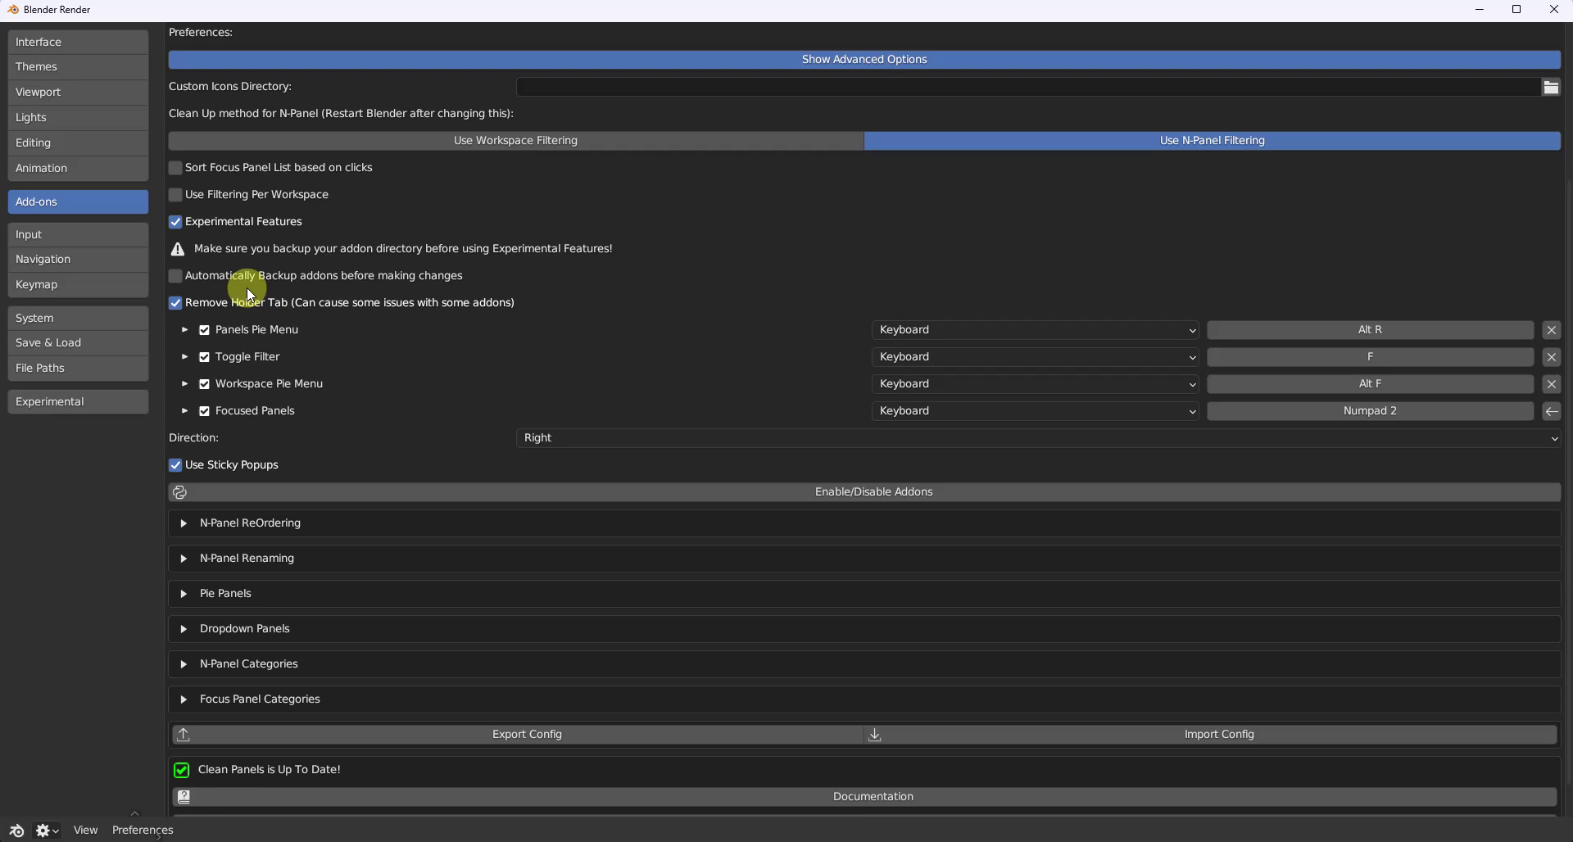
scroll(230, 286, "up", 1)
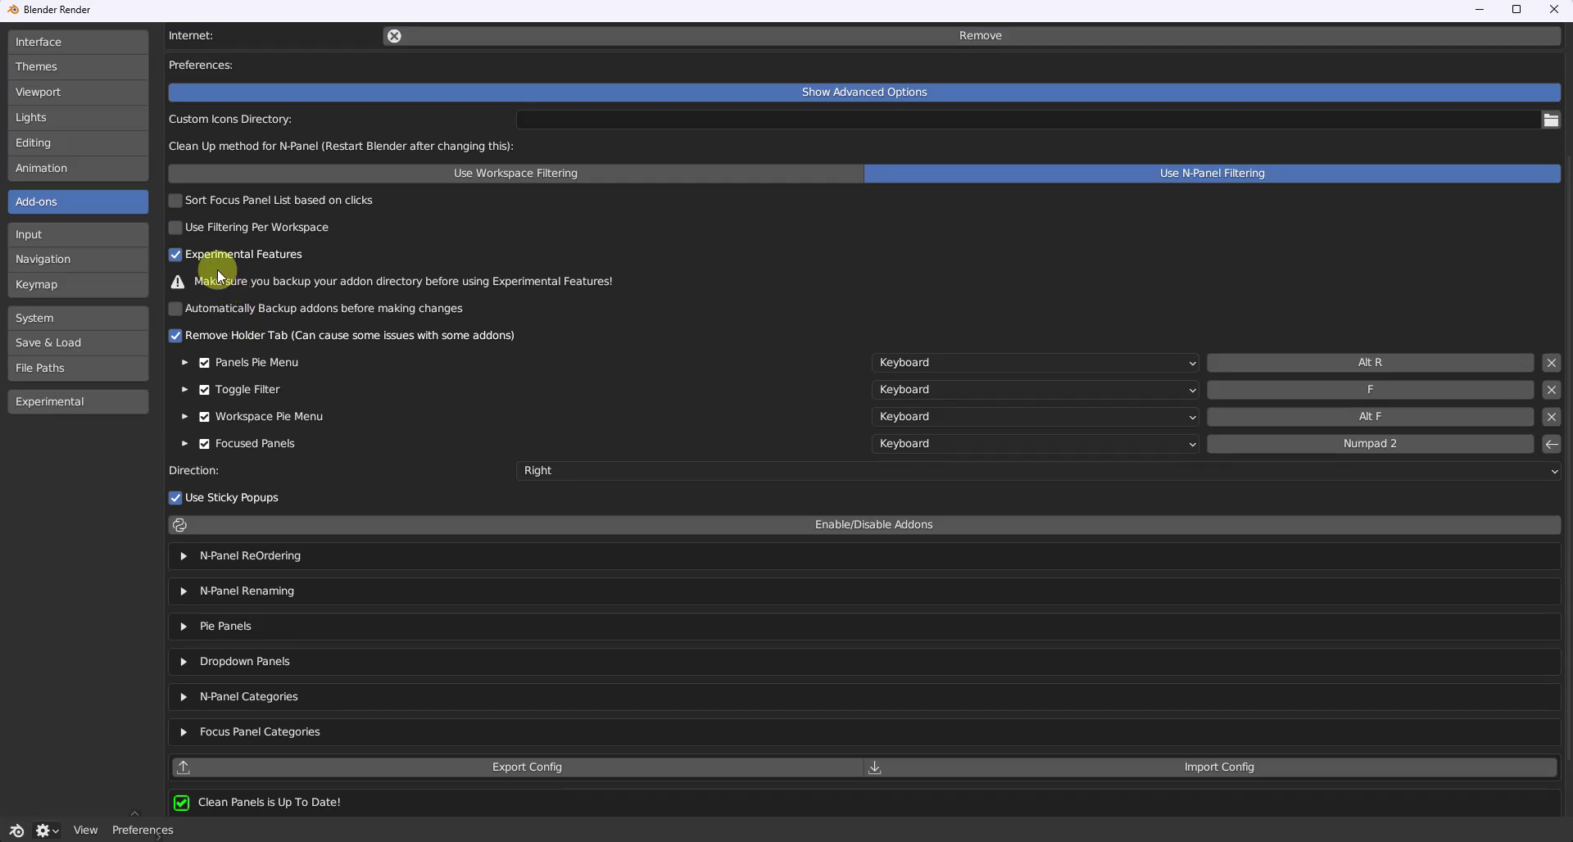
left_click(175, 228)
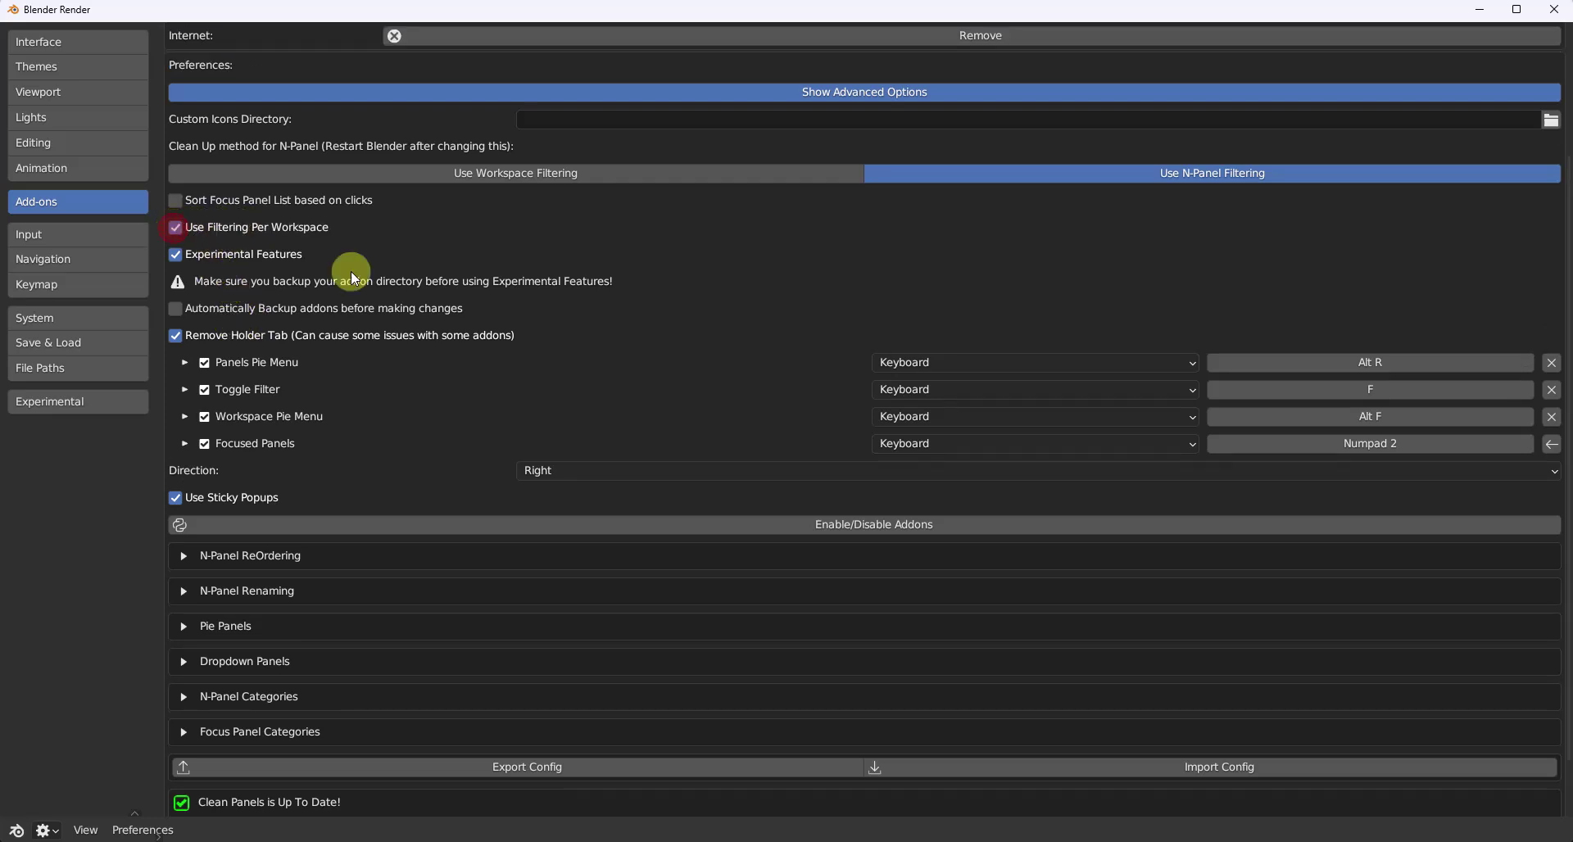
left_click(1554, 9)
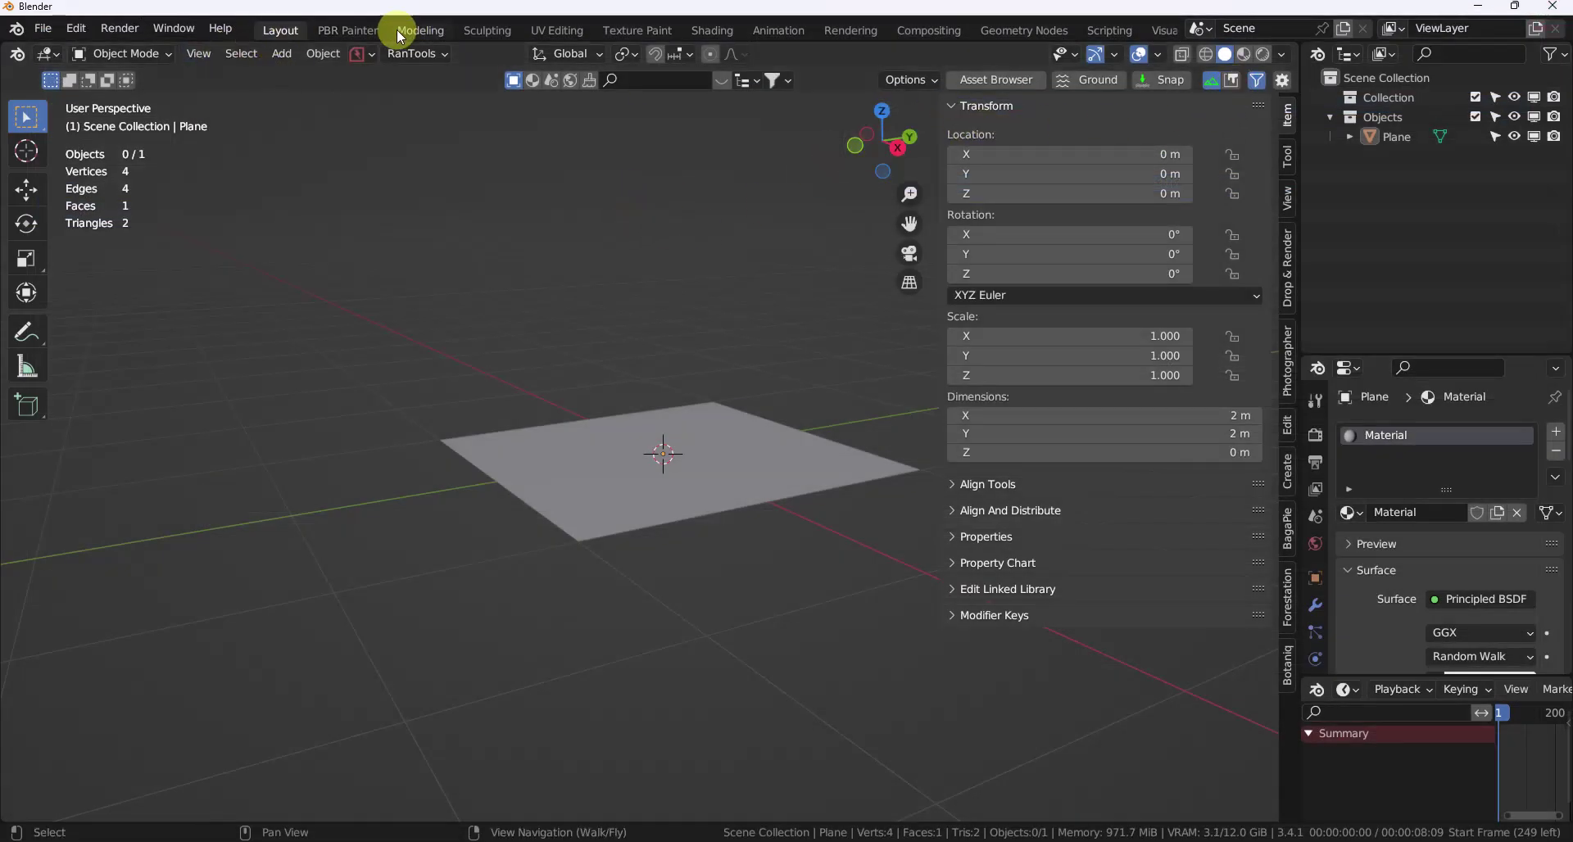
Set Sculpting's sidebar filter to Materials while Layout keeps BagaPie, Forestation and Botaniq.
left_click(490, 31)
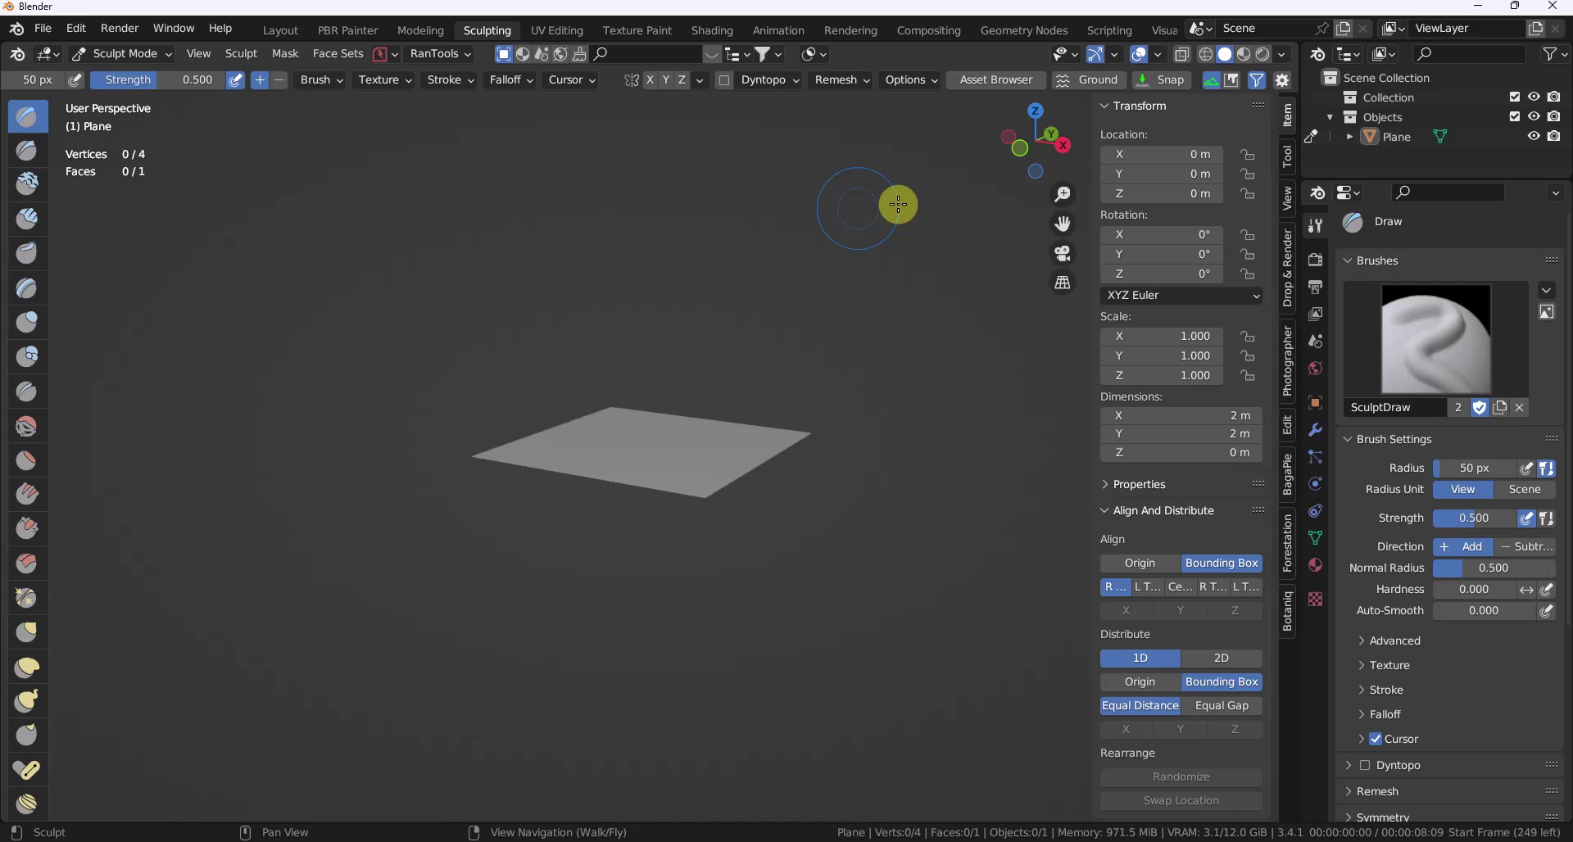
left_click(1231, 80)
left_click(272, 32)
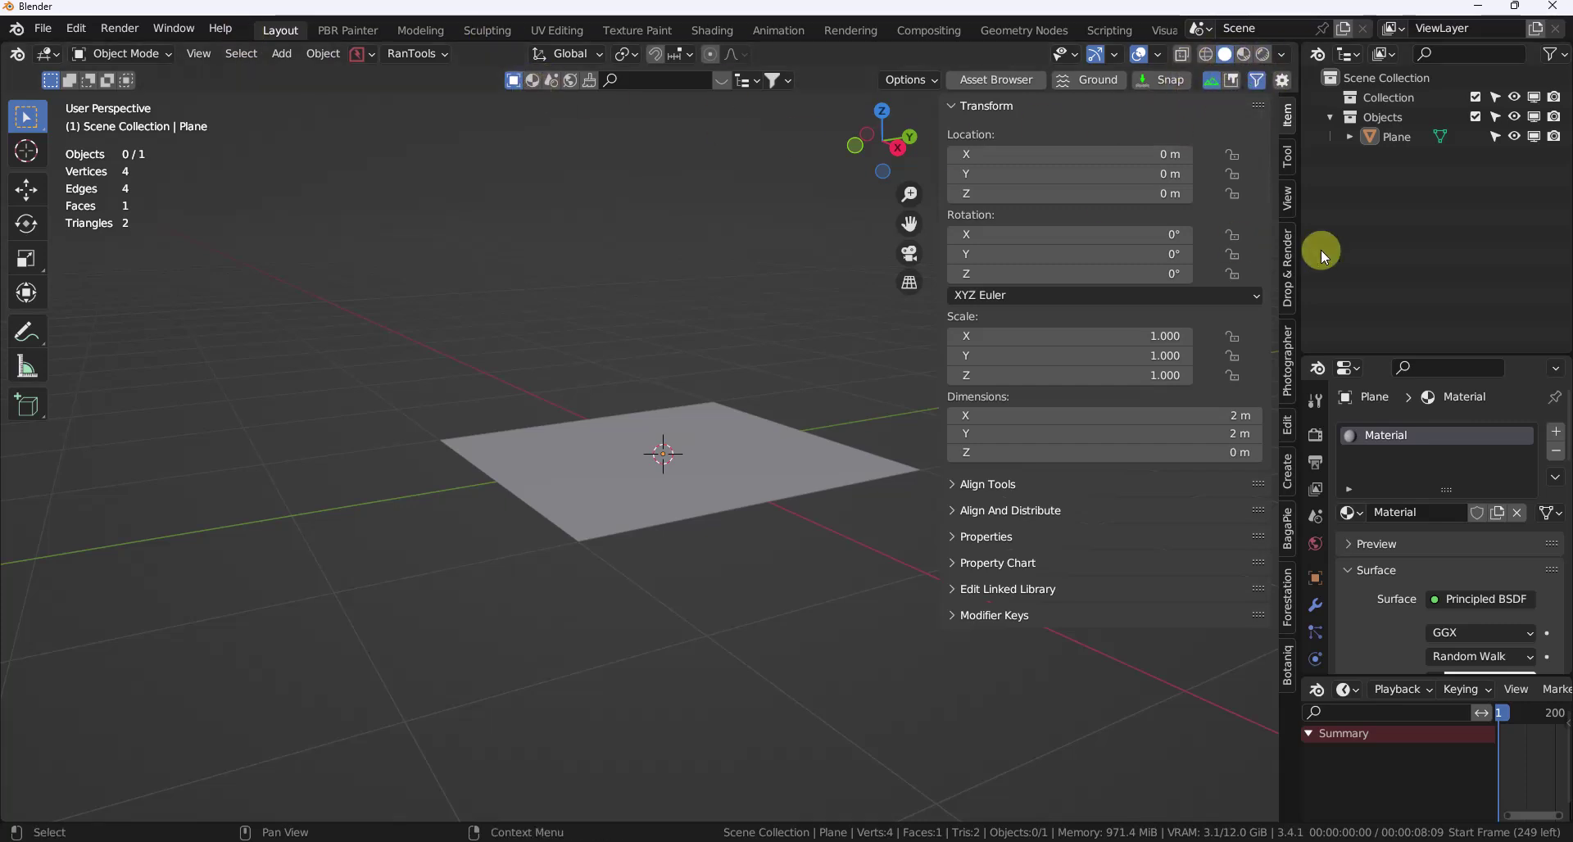
left_click(479, 31)
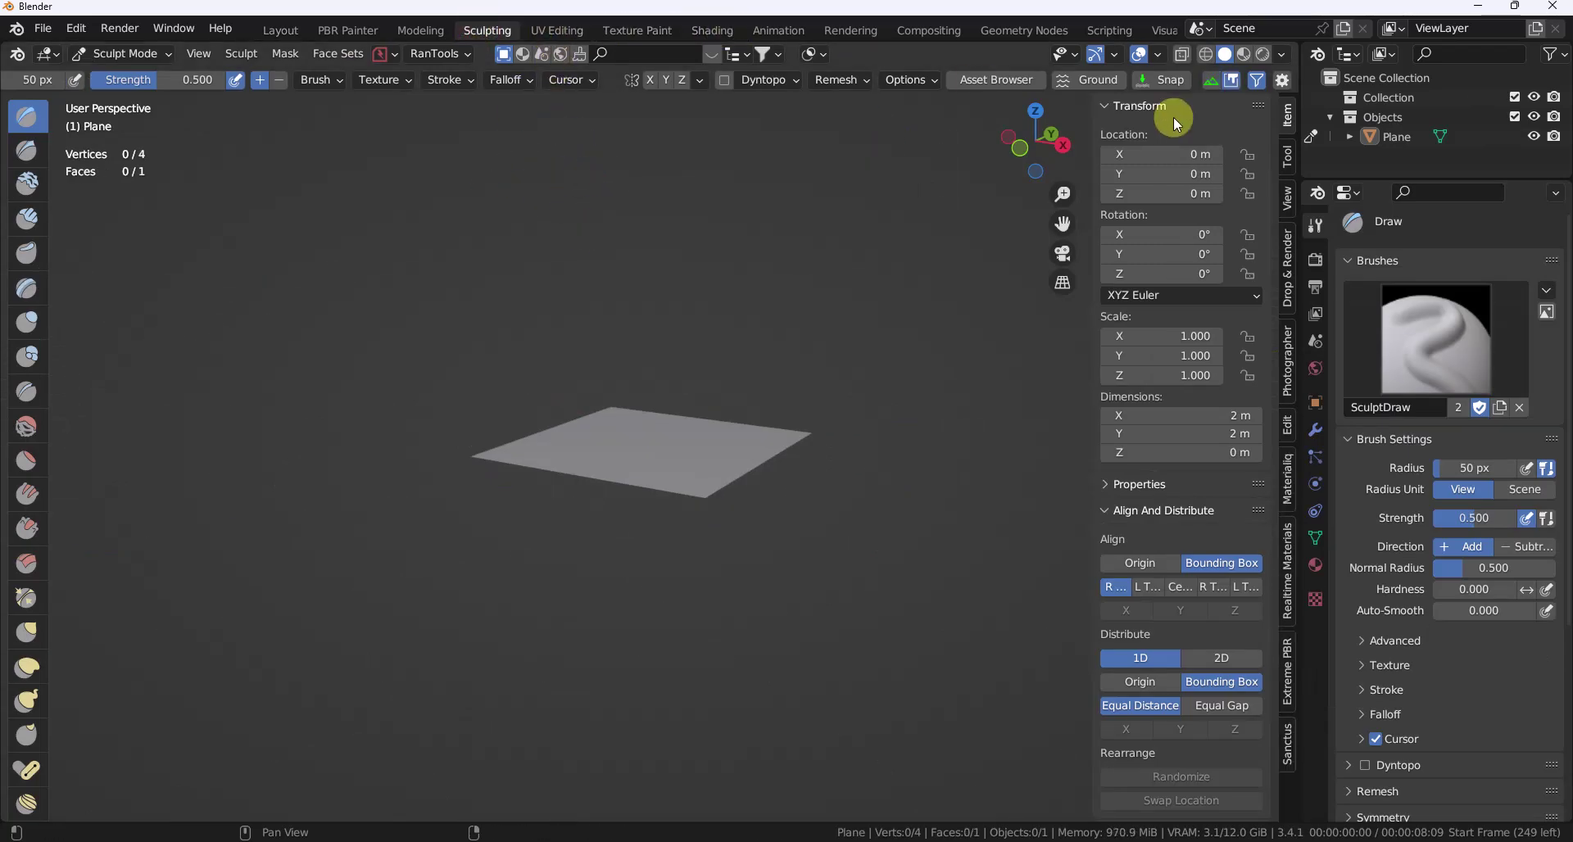
left_click(1212, 81)
left_click(1231, 80)
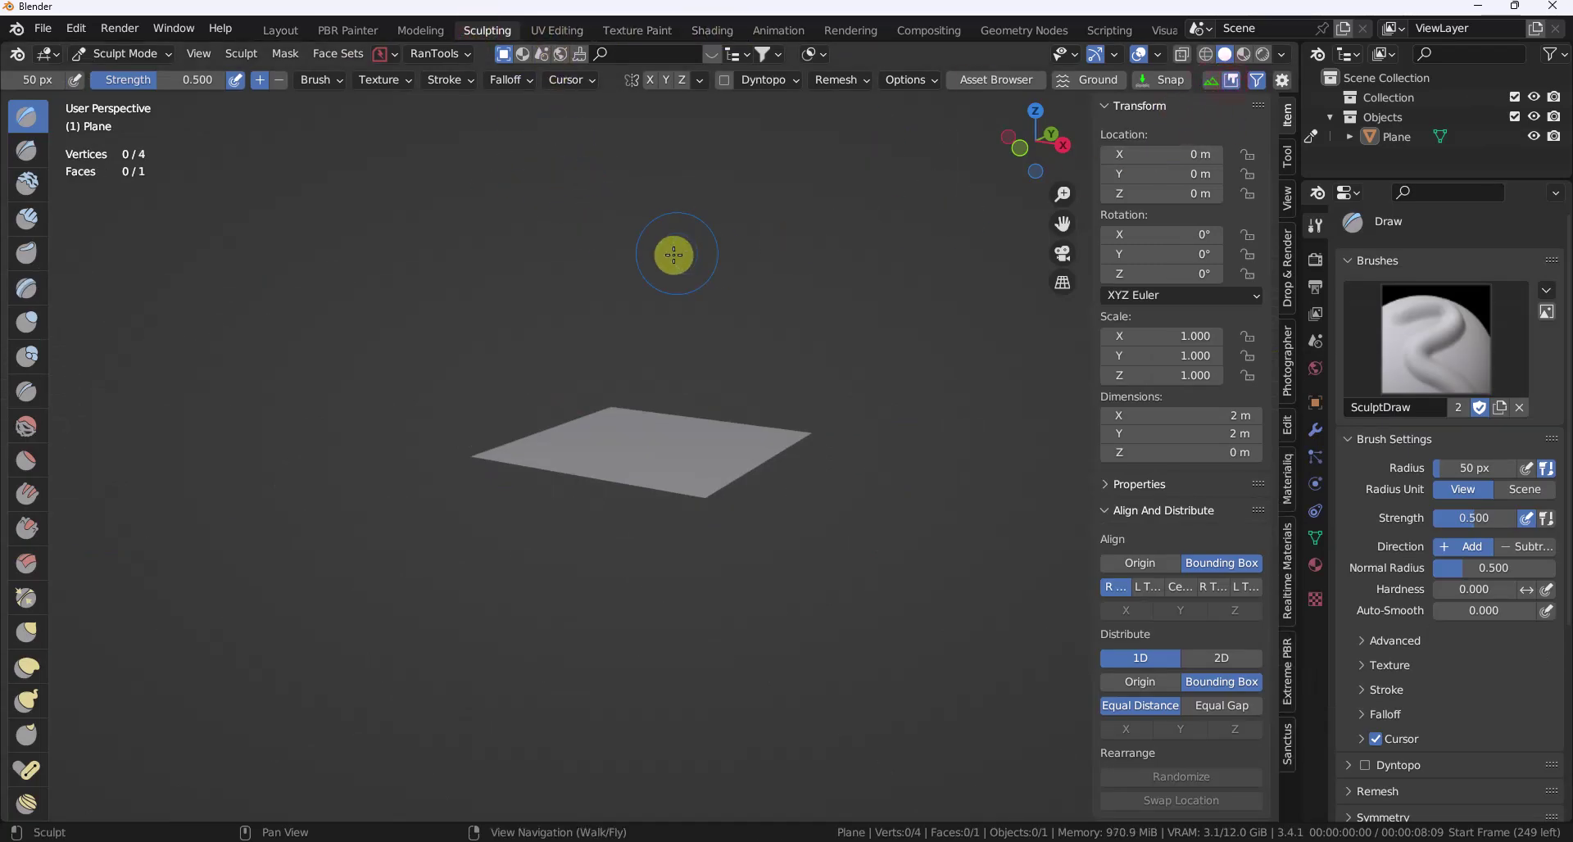
left_click(277, 33)
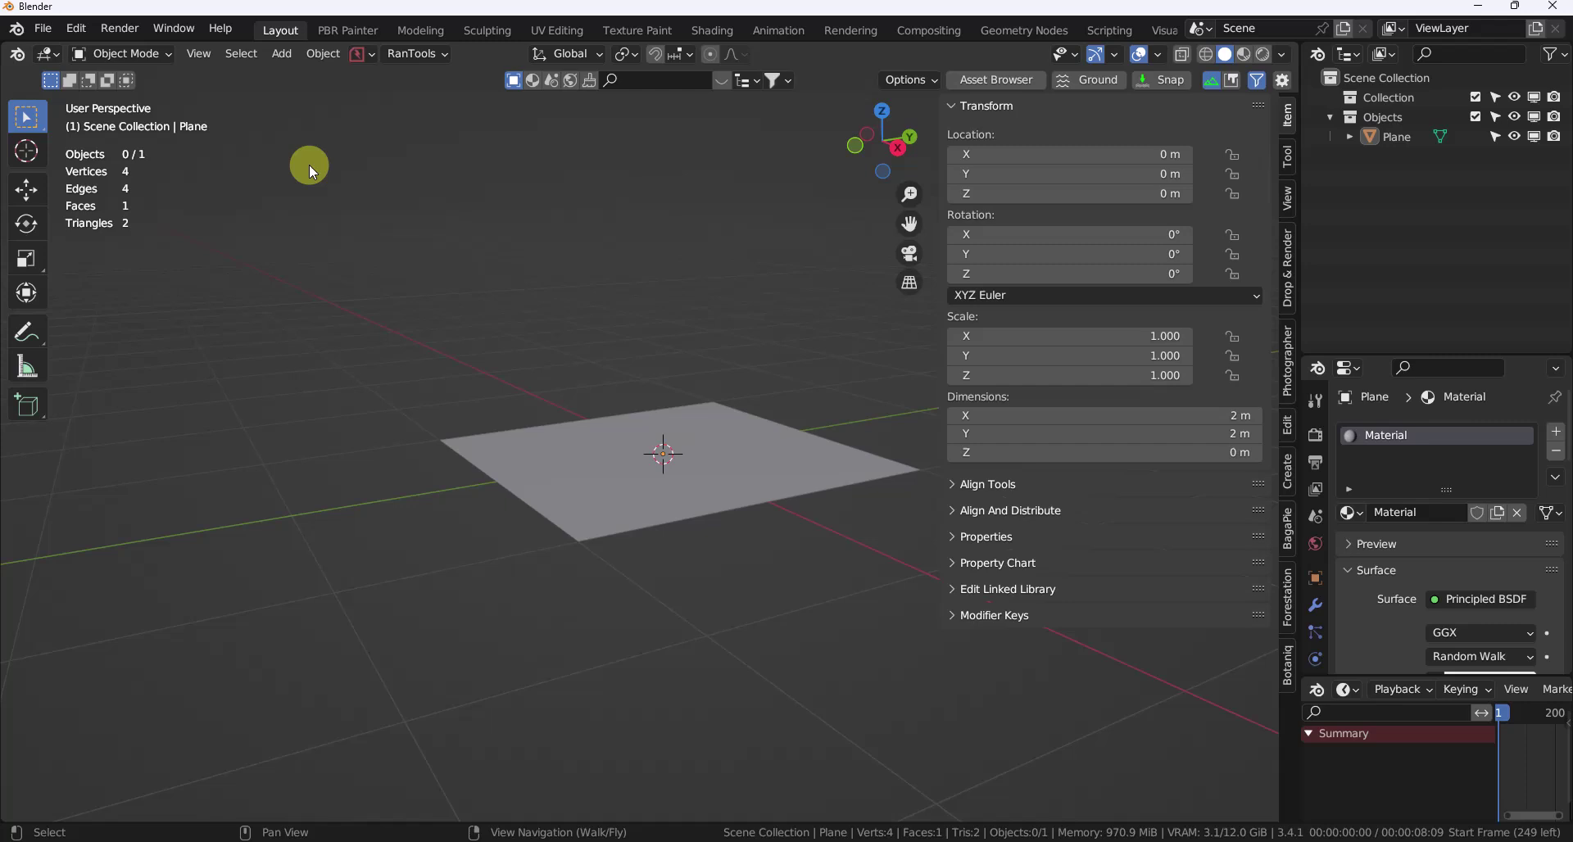